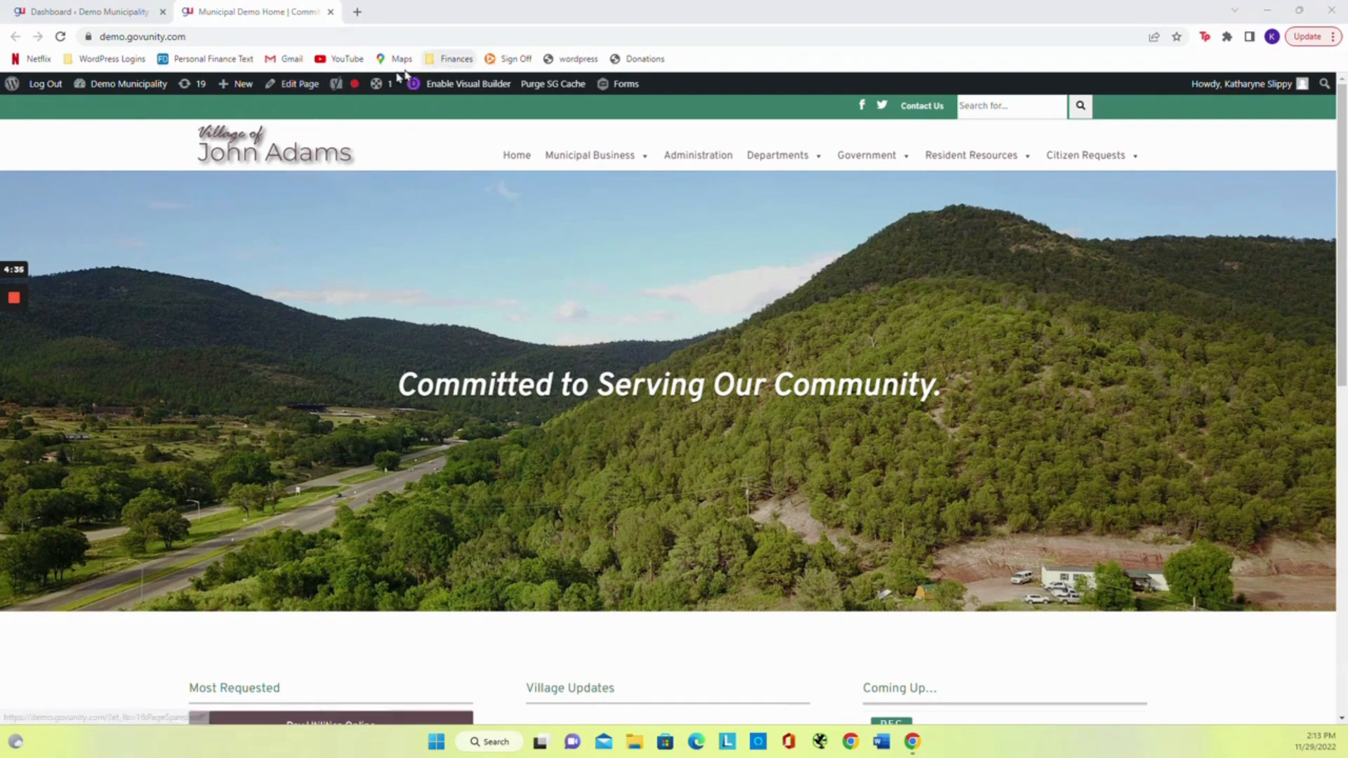
# Switch to the site's admin dashboard and open the list of all pages
pyautogui.moveTo(232, 86)
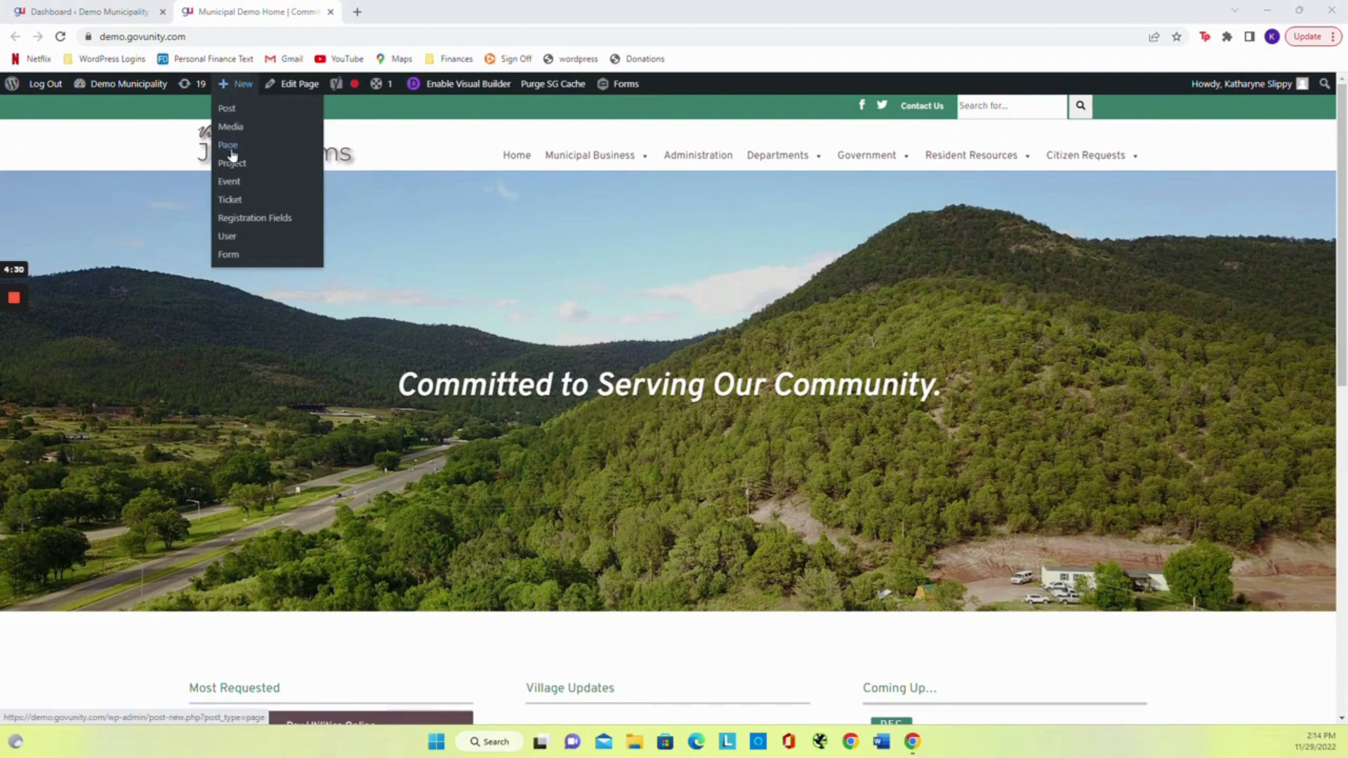
pyautogui.click(109, 8)
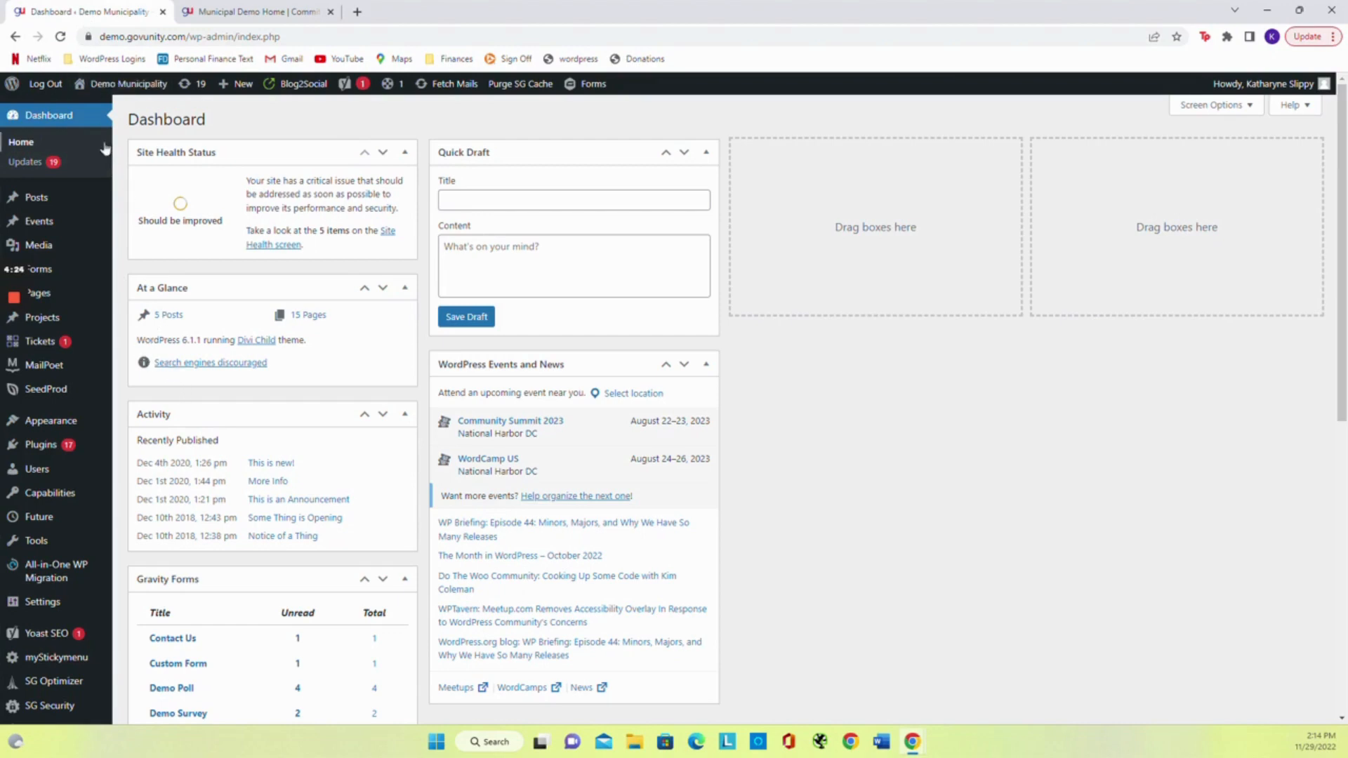
pyautogui.moveTo(42, 273)
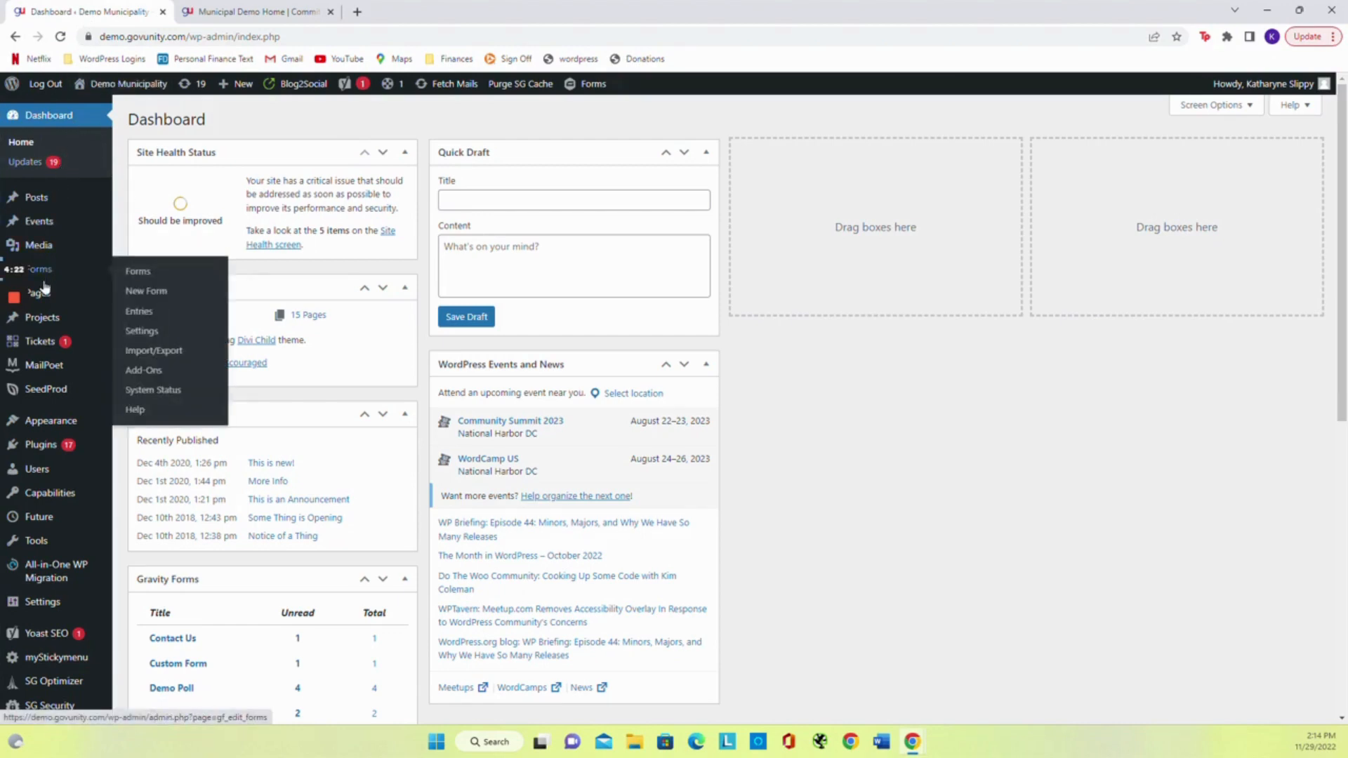
pyautogui.moveTo(43, 301)
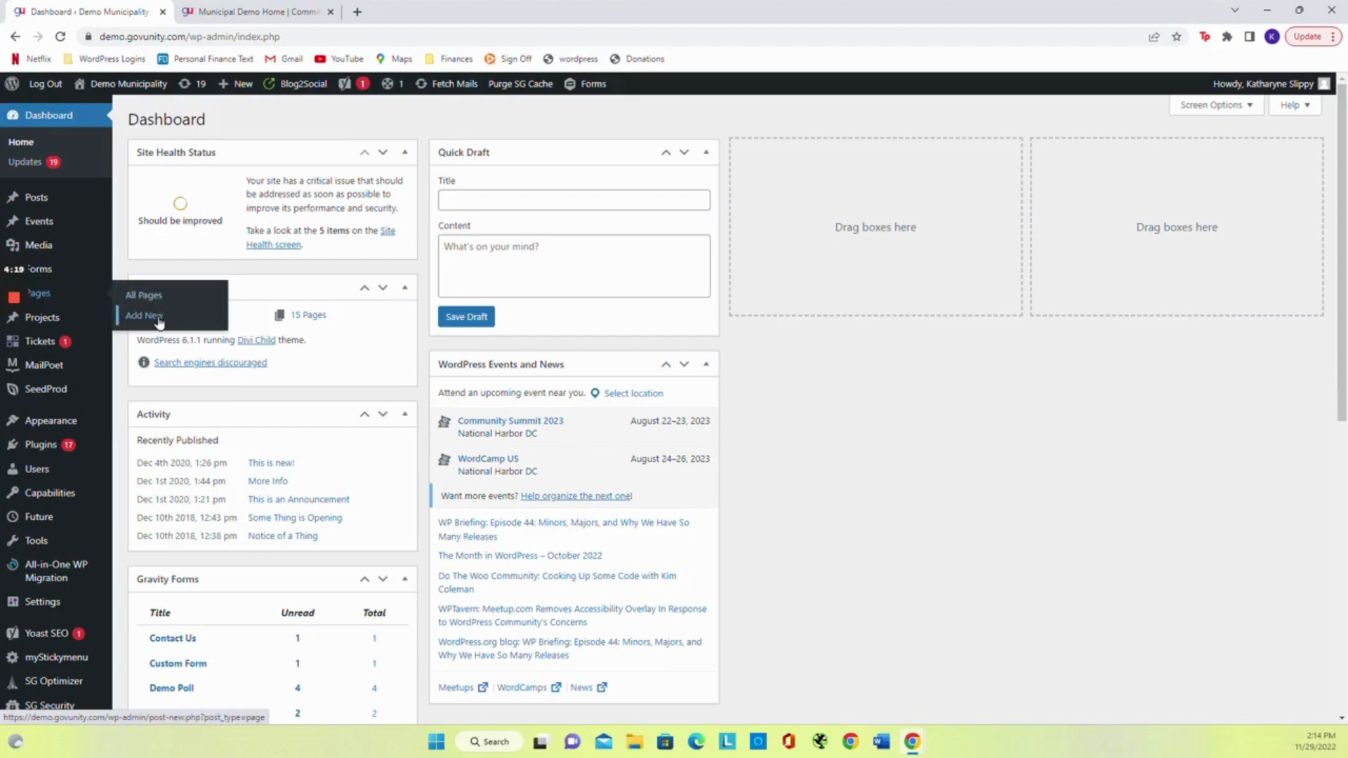
pyautogui.click(61, 296)
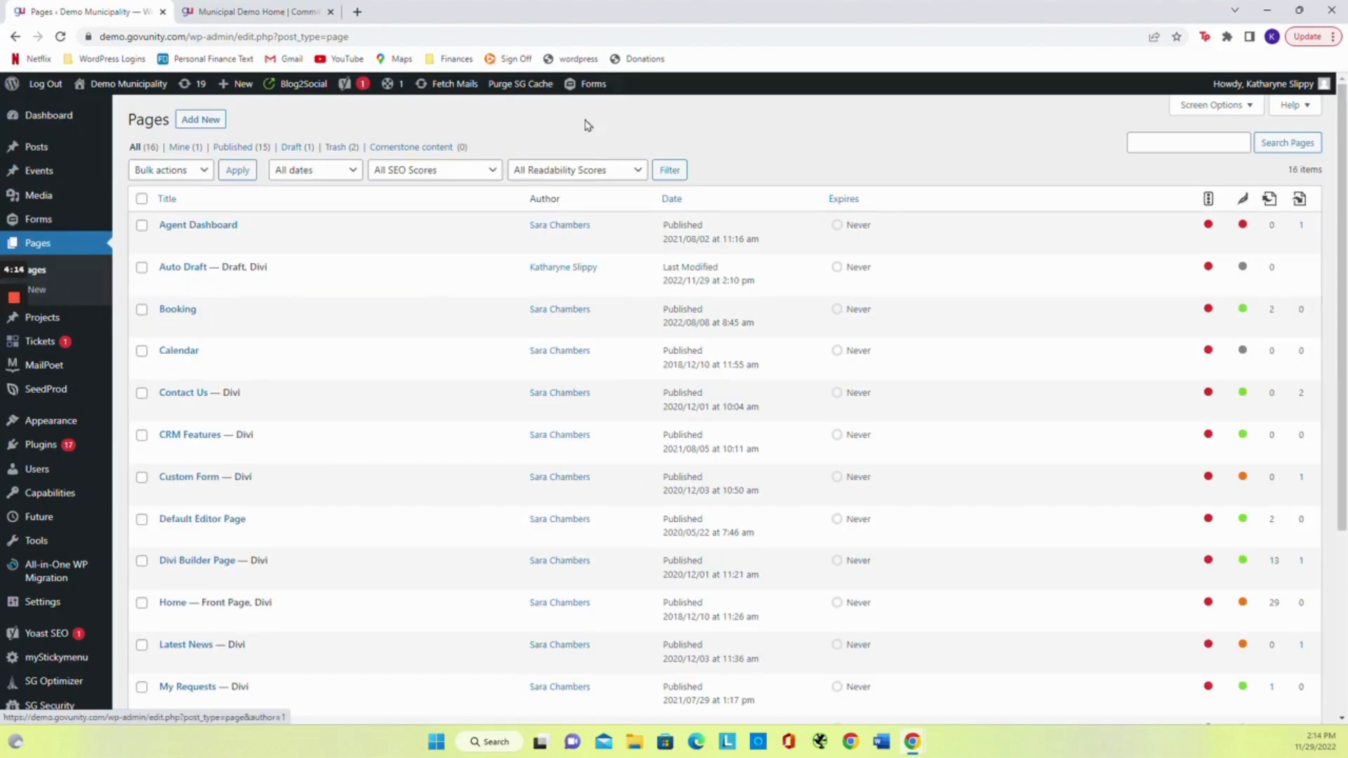
# Create a new page and set it to be edited with the Divi Builder
pyautogui.scroll(-1, 434, 463)
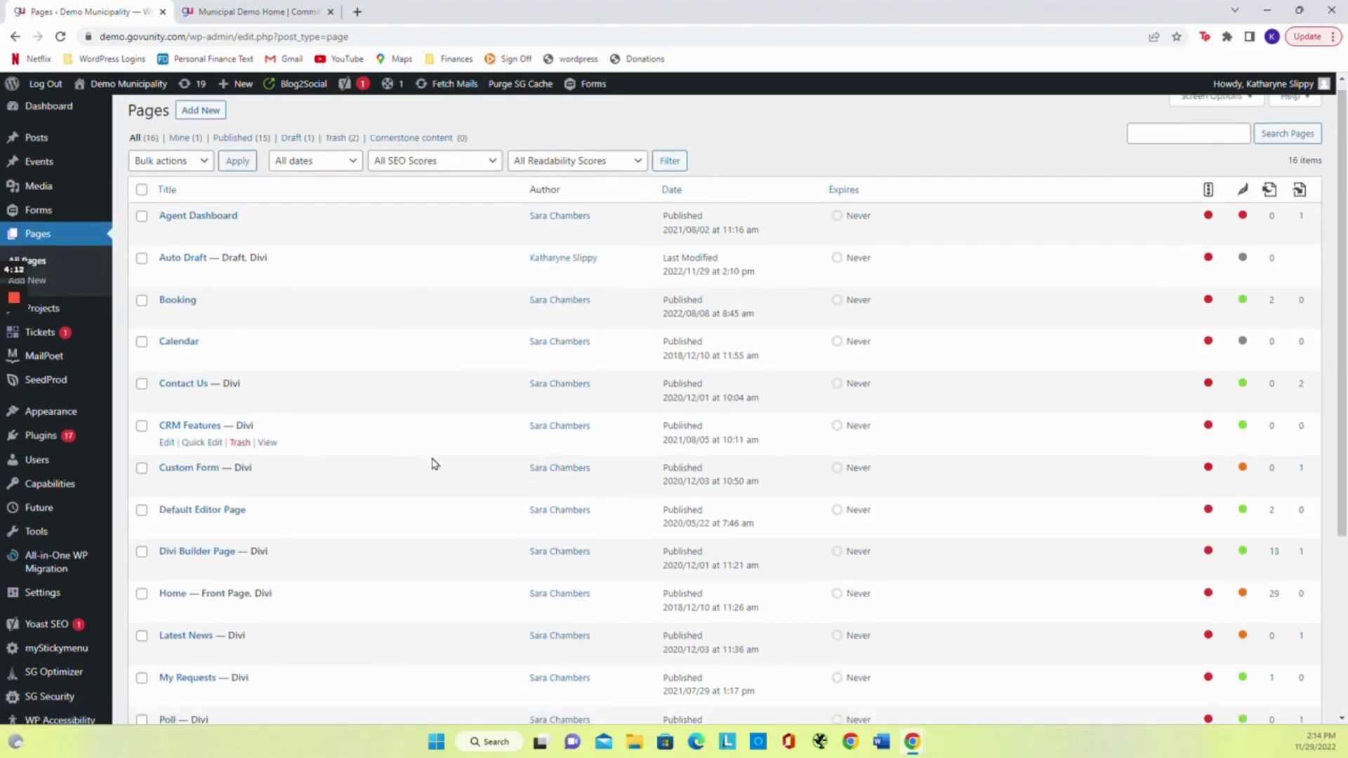
pyautogui.scroll(-4, 434, 463)
pyautogui.scroll(4, 433, 463)
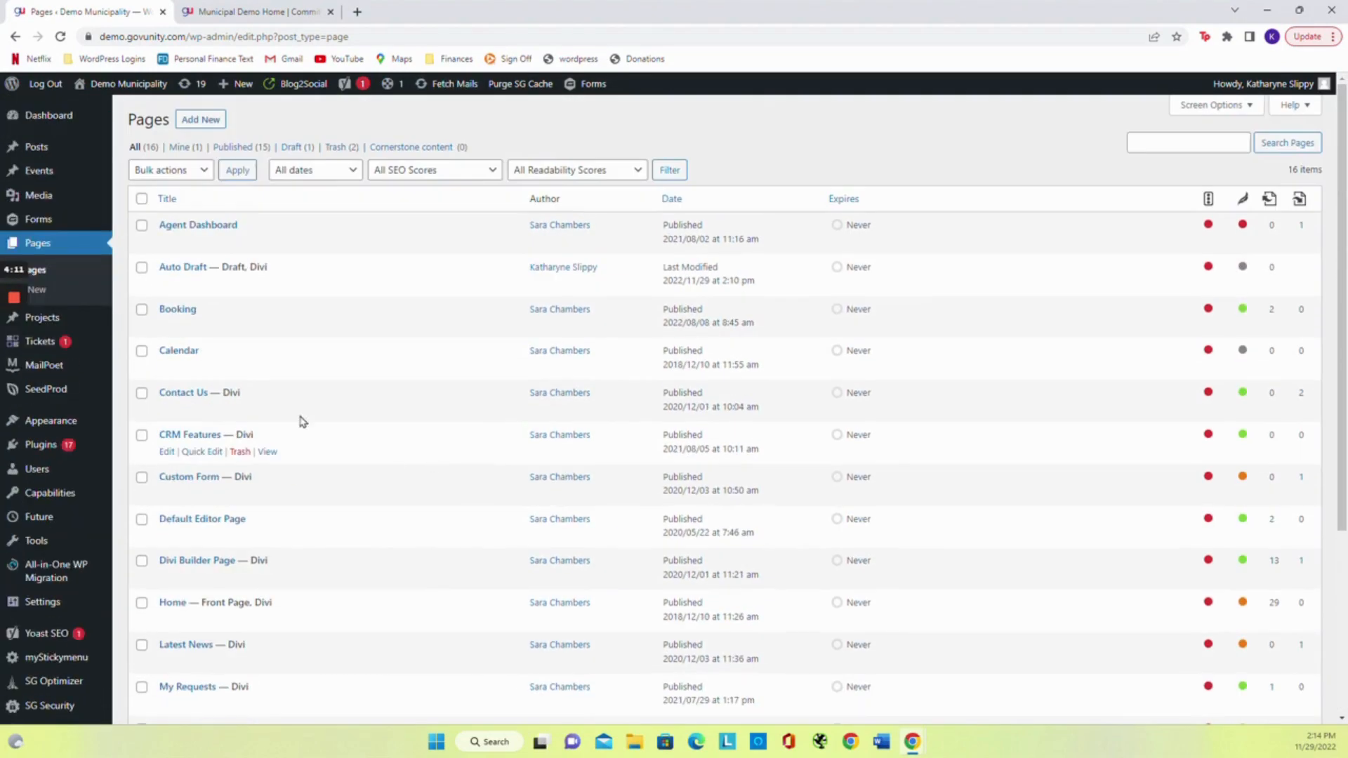
pyautogui.click(198, 125)
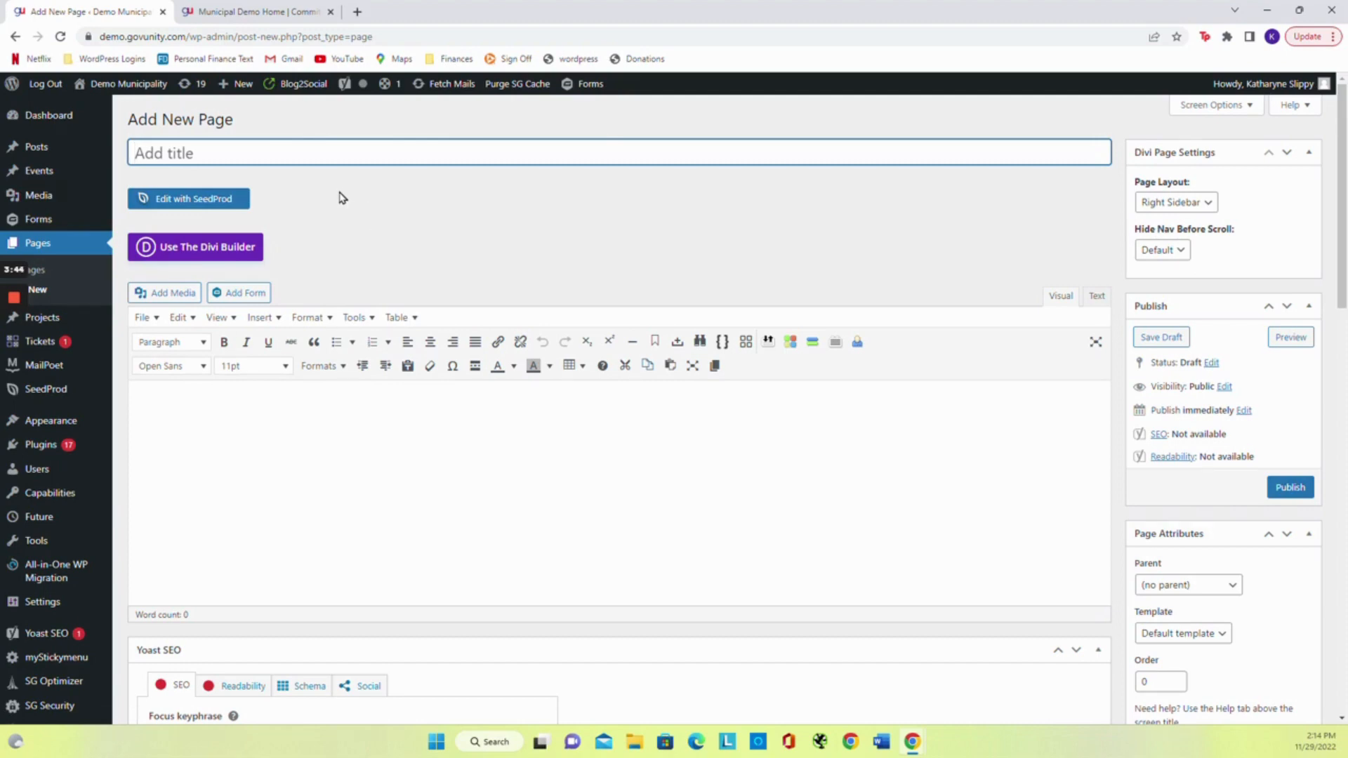
pyautogui.click(174, 253)
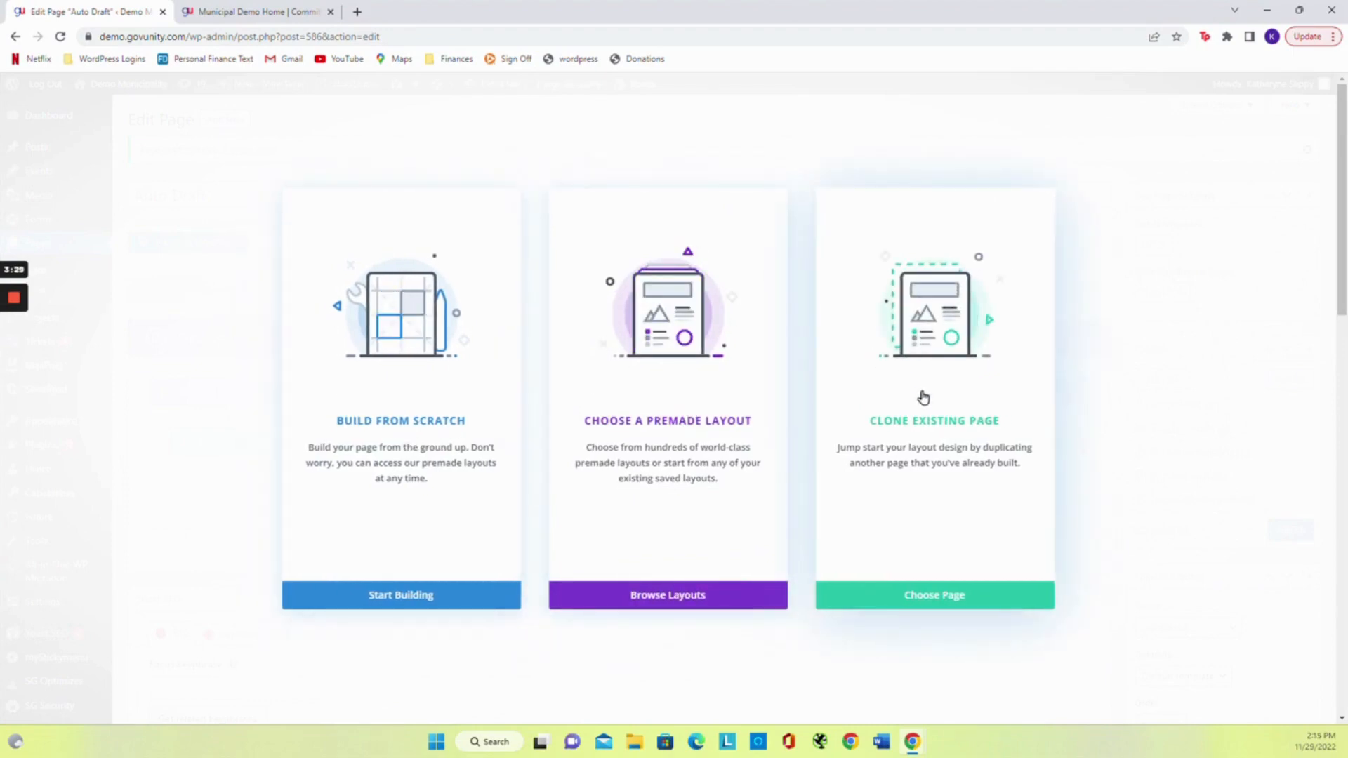
# Open the premade layout library for the new page and browse the available layout packs
pyautogui.click(683, 363)
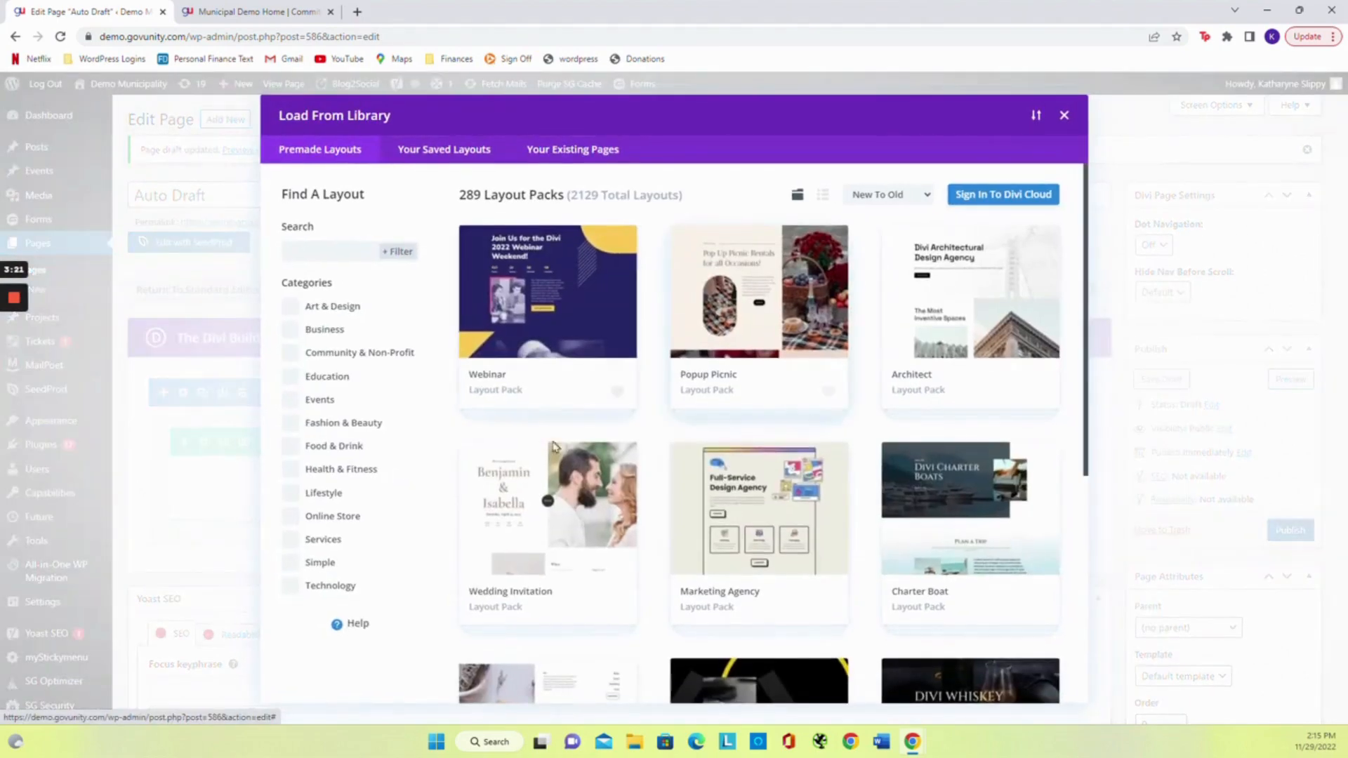
pyautogui.scroll(-4, 446, 437)
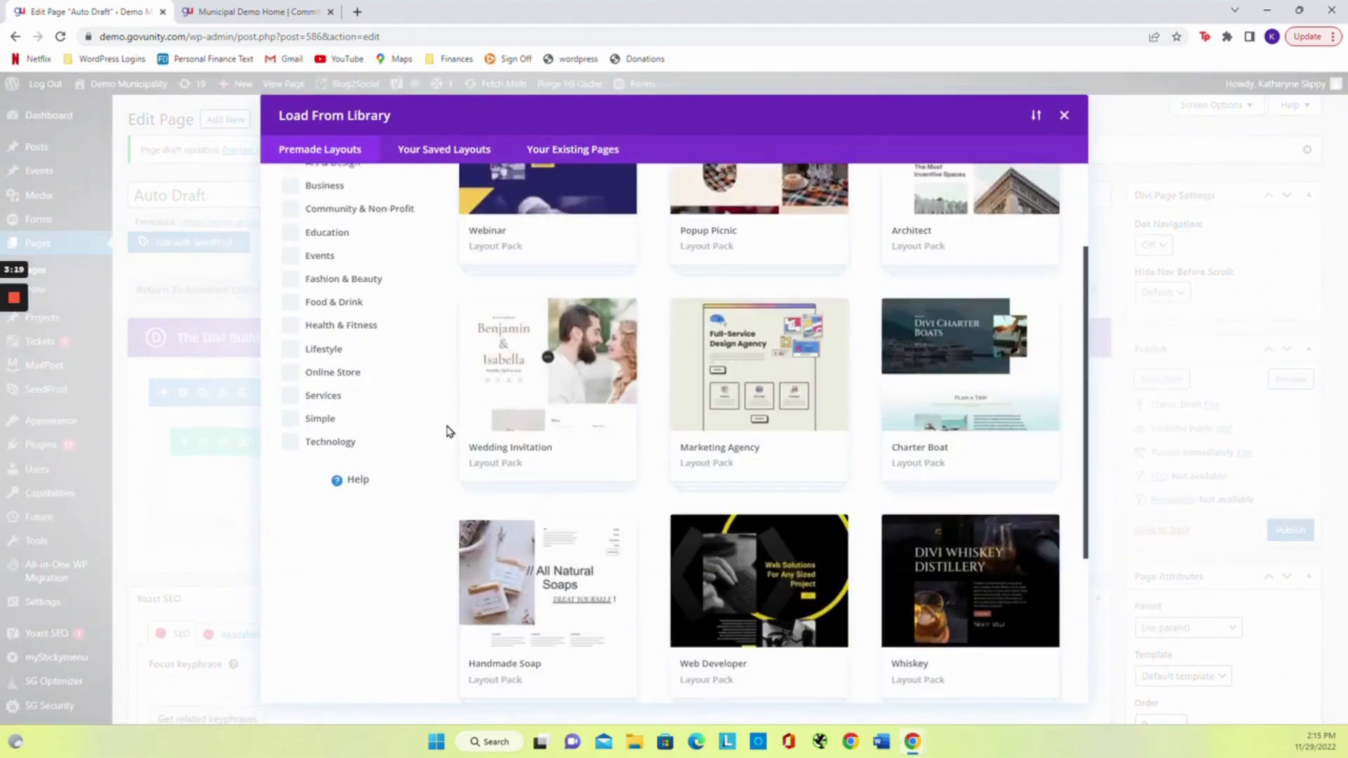
pyautogui.scroll(-8, 449, 432)
pyautogui.scroll(12, 449, 432)
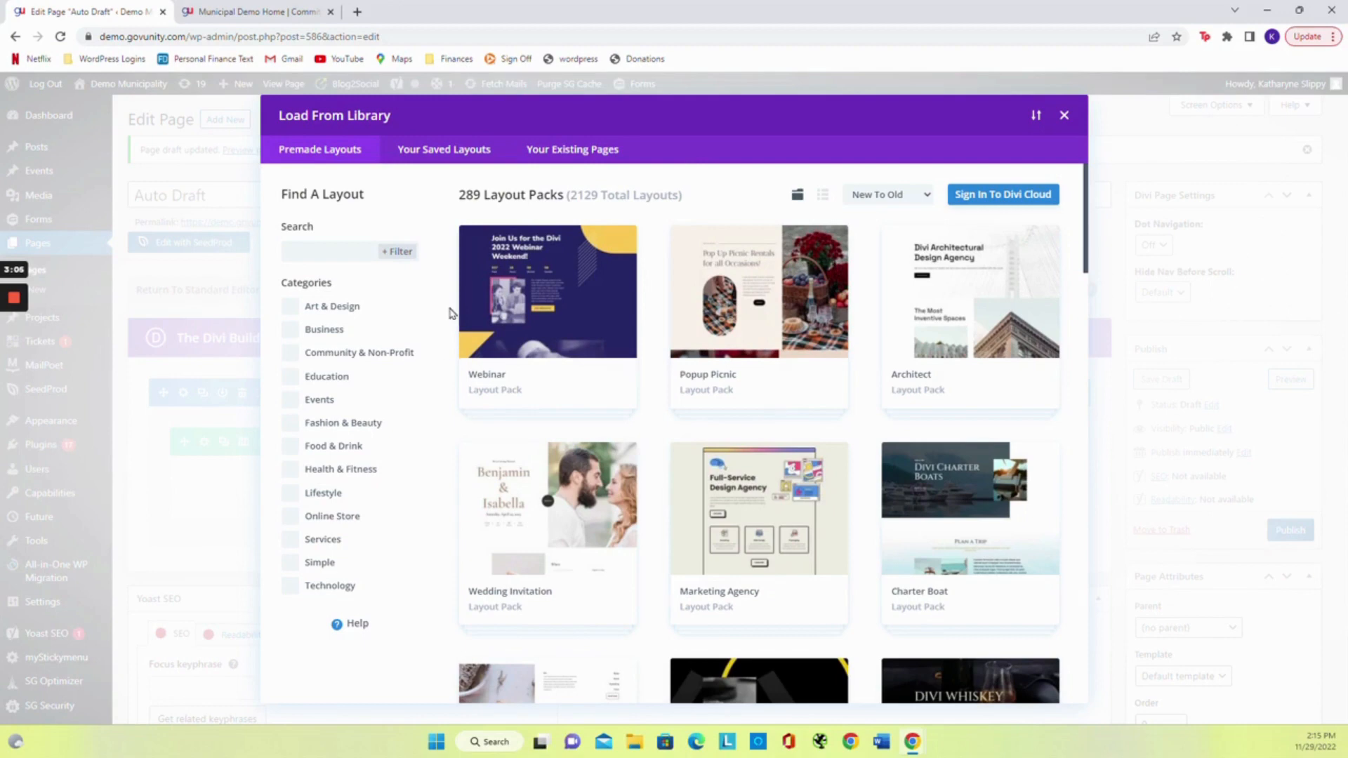
# Review the saved layouts and the existing pages offered for cloning, and close the library without loading any
pyautogui.click(439, 160)
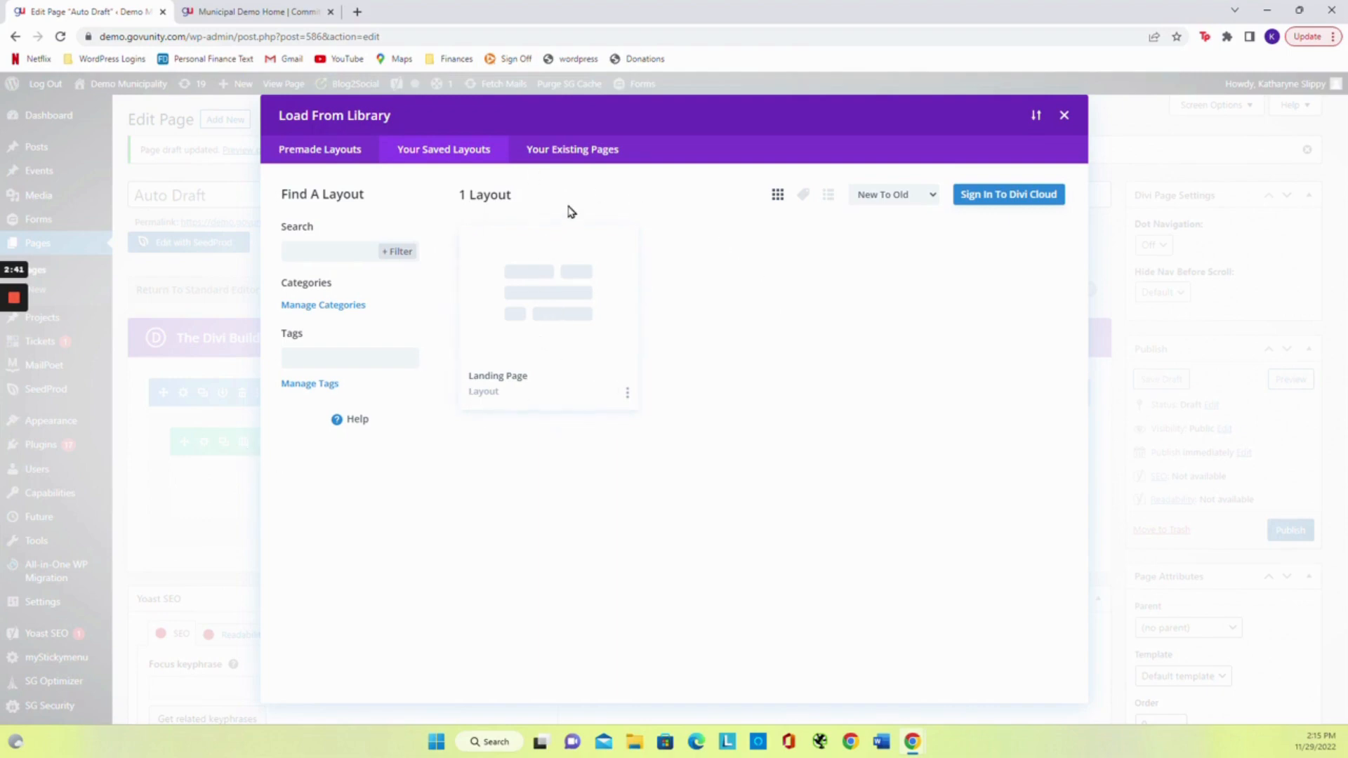
pyautogui.click(574, 156)
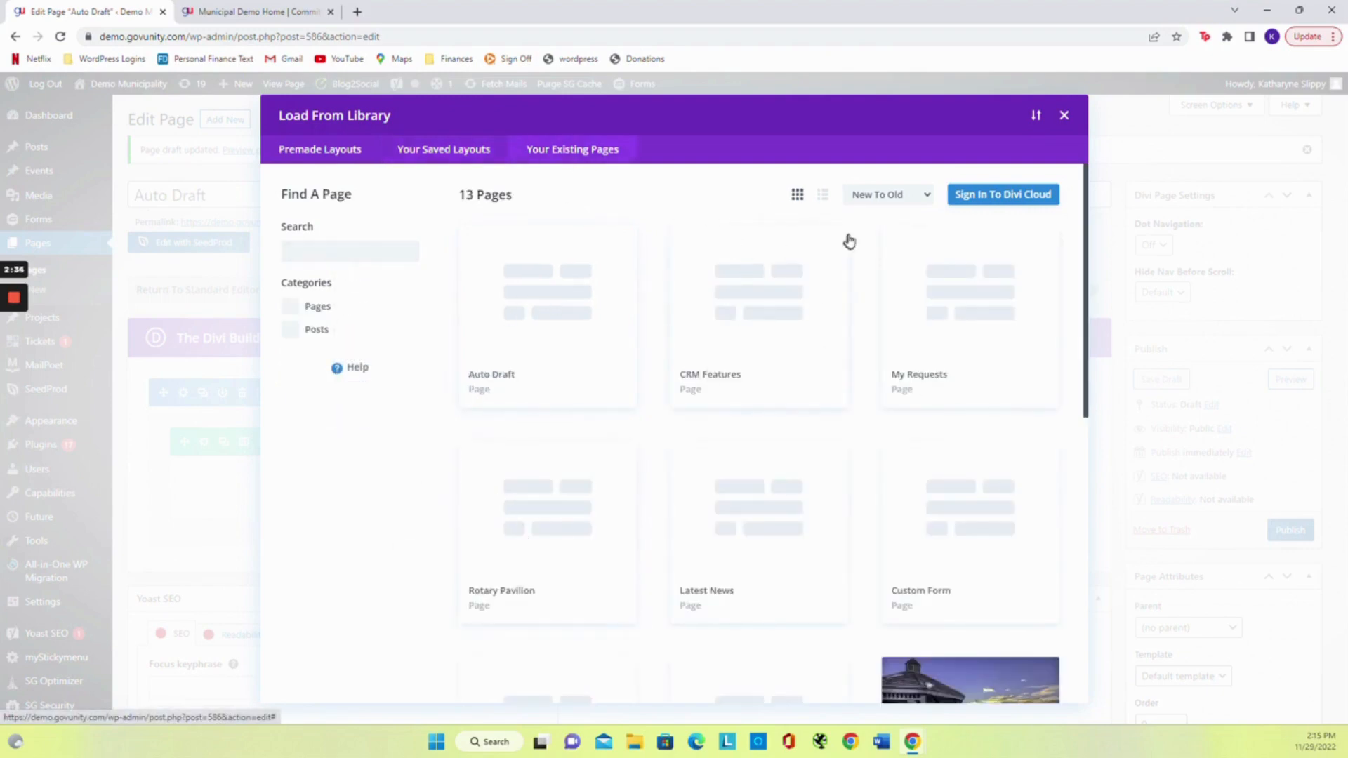
pyautogui.scroll(-5, 432, 405)
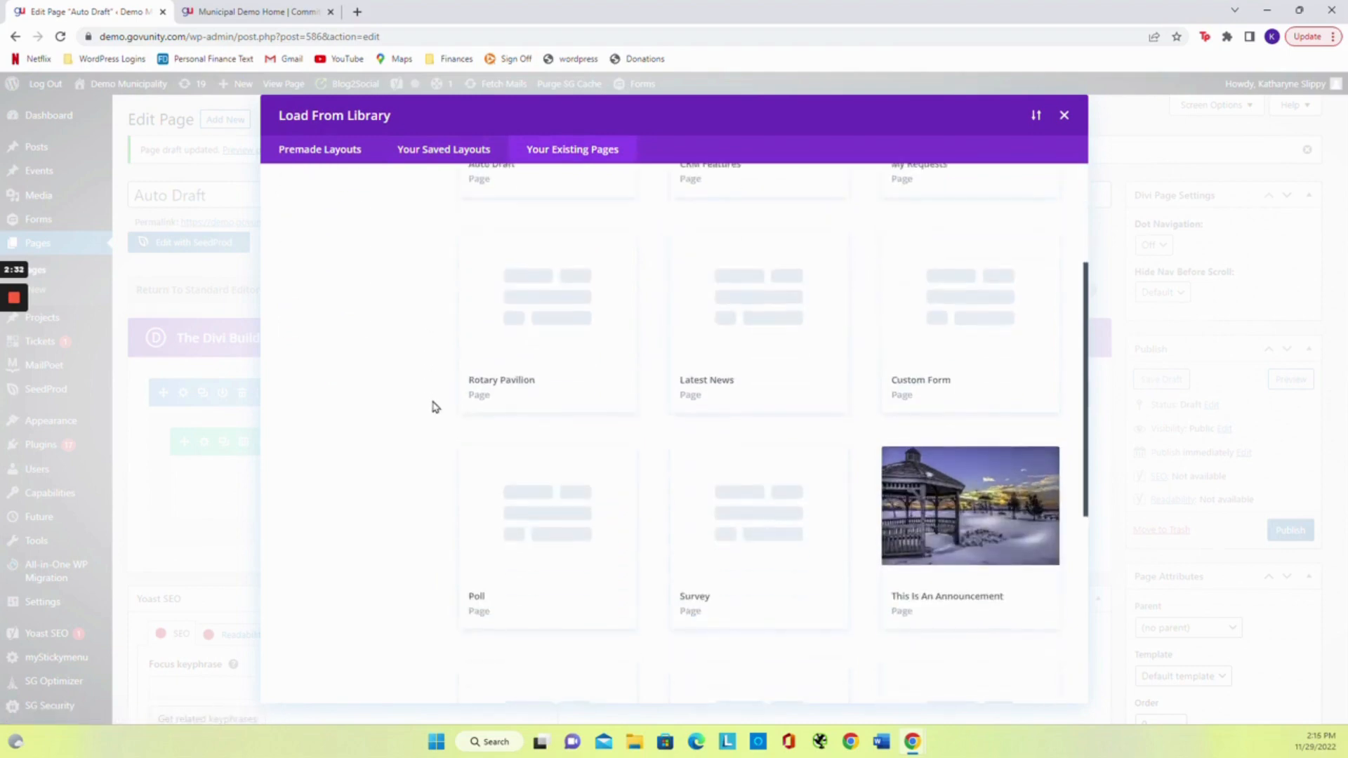
pyautogui.scroll(-3, 432, 406)
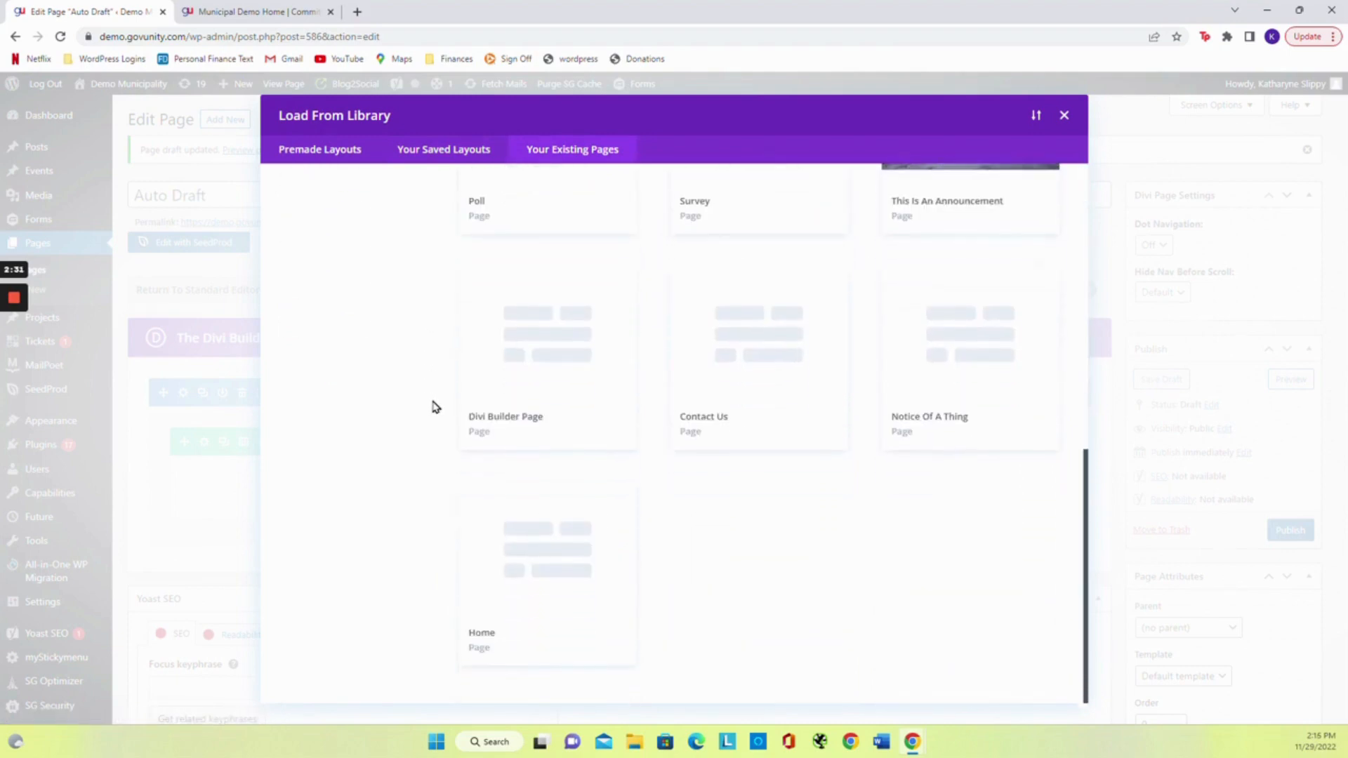
pyautogui.scroll(8, 432, 405)
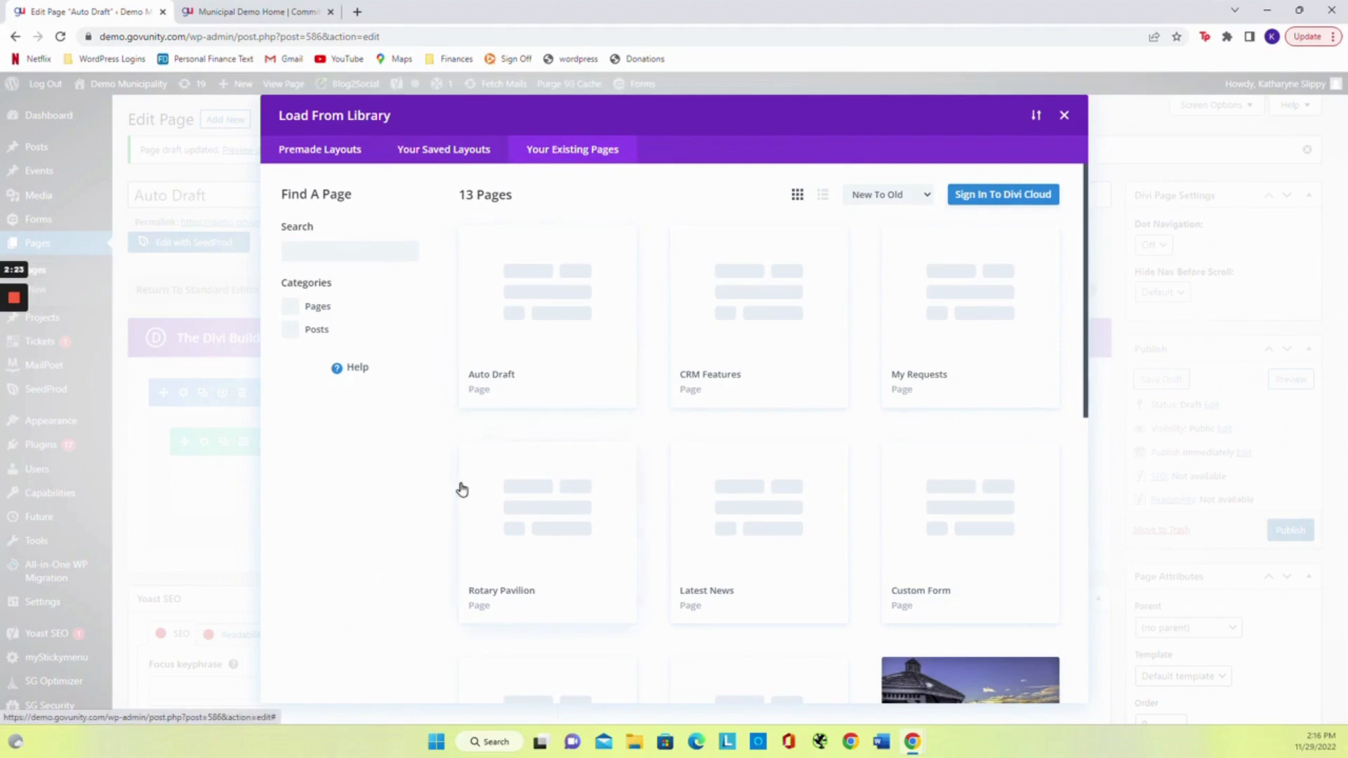
pyautogui.click(1064, 115)
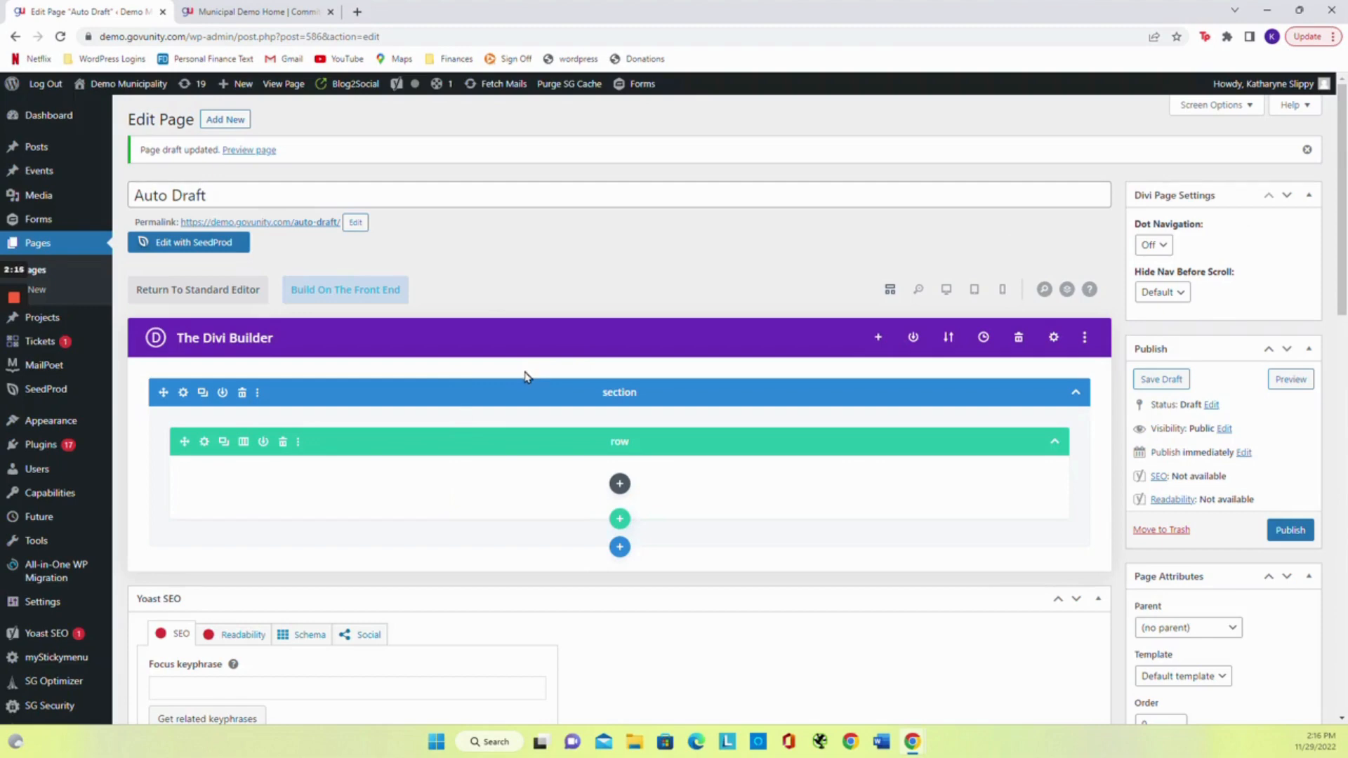
# Look through the available modules and insert a Text module with its default settings into the first row
pyautogui.scroll(-1, 527, 377)
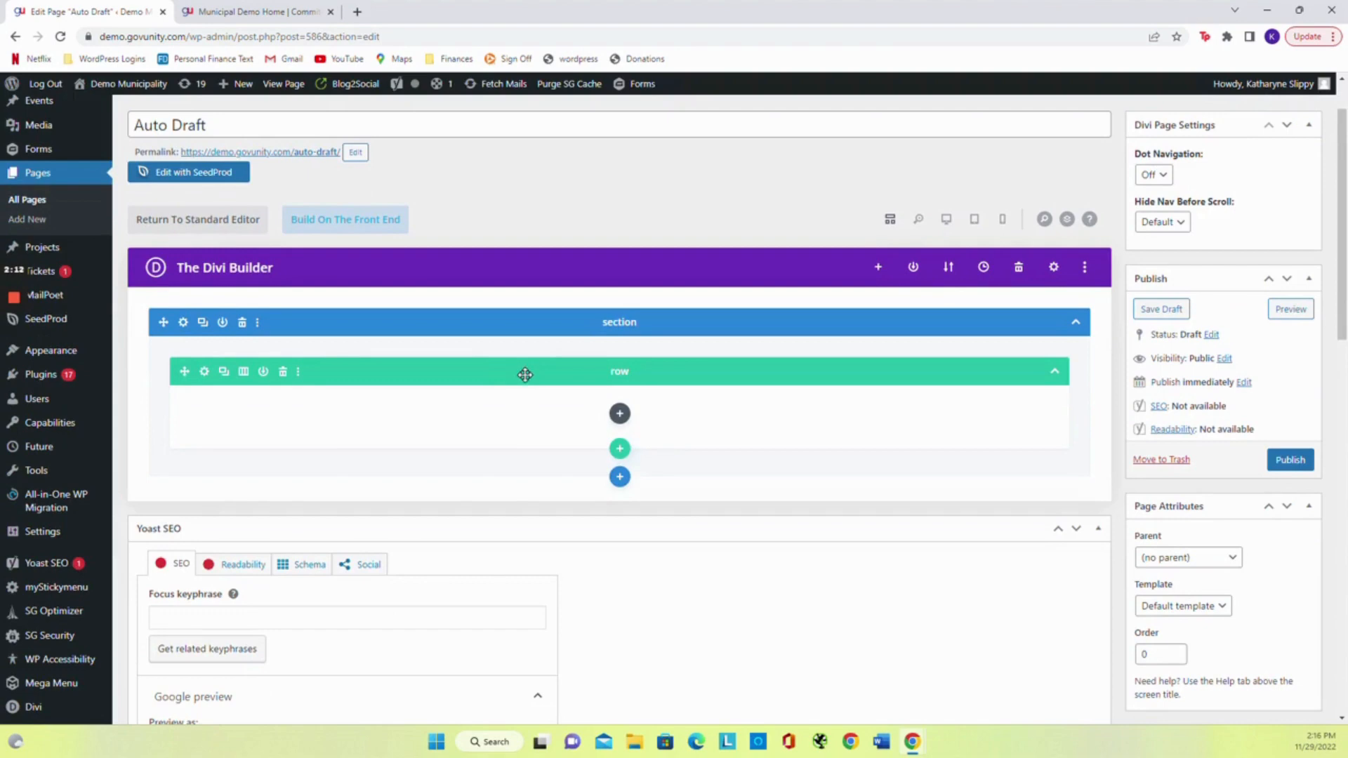
pyautogui.scroll(1, 527, 376)
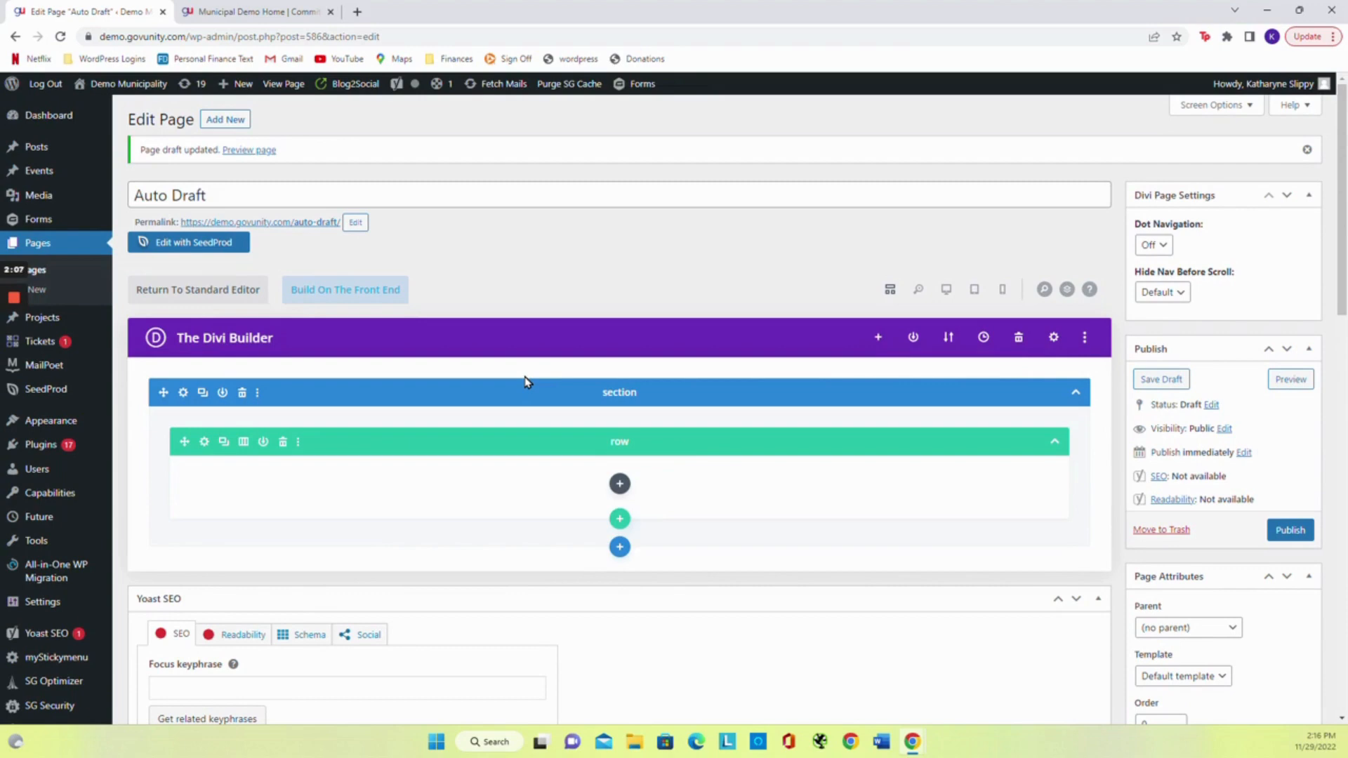
pyautogui.scroll(-1, 584, 474)
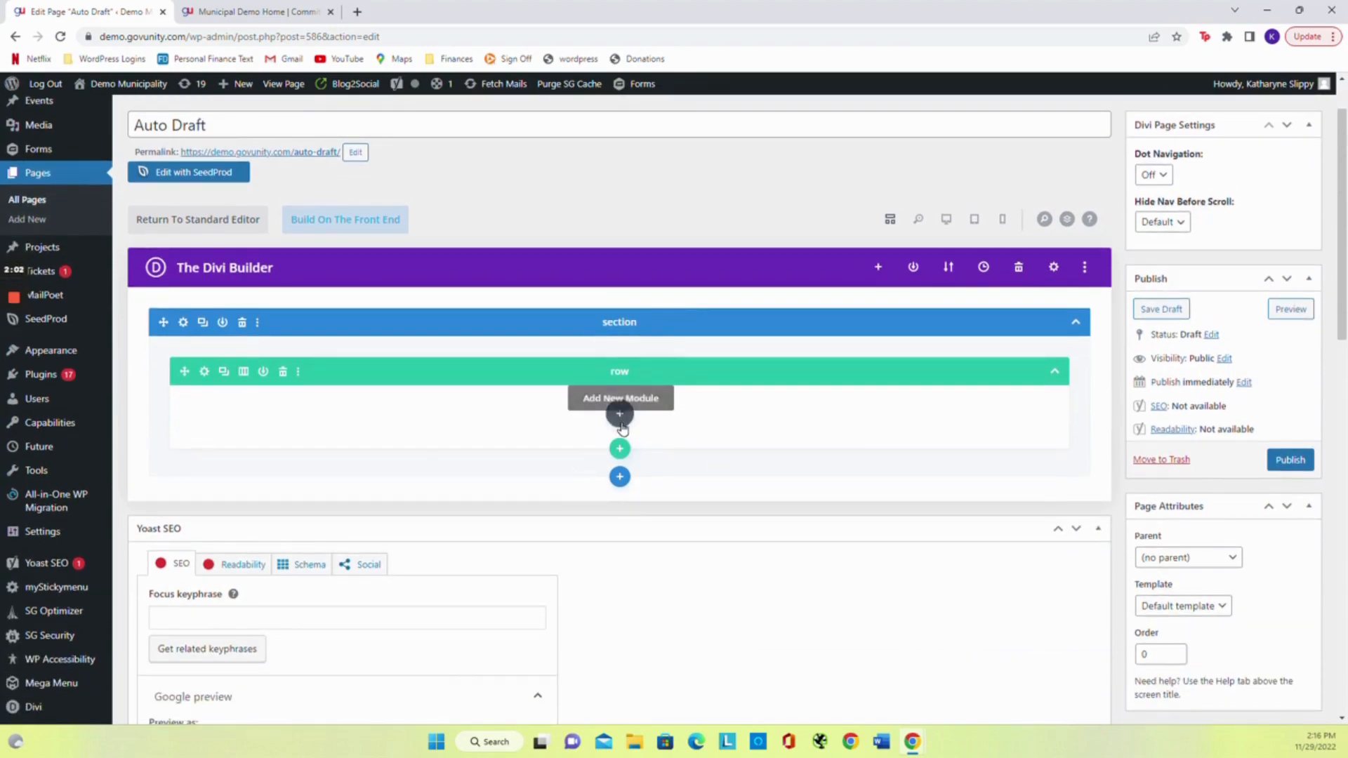
pyautogui.click(621, 424)
pyautogui.scroll(-1, 779, 426)
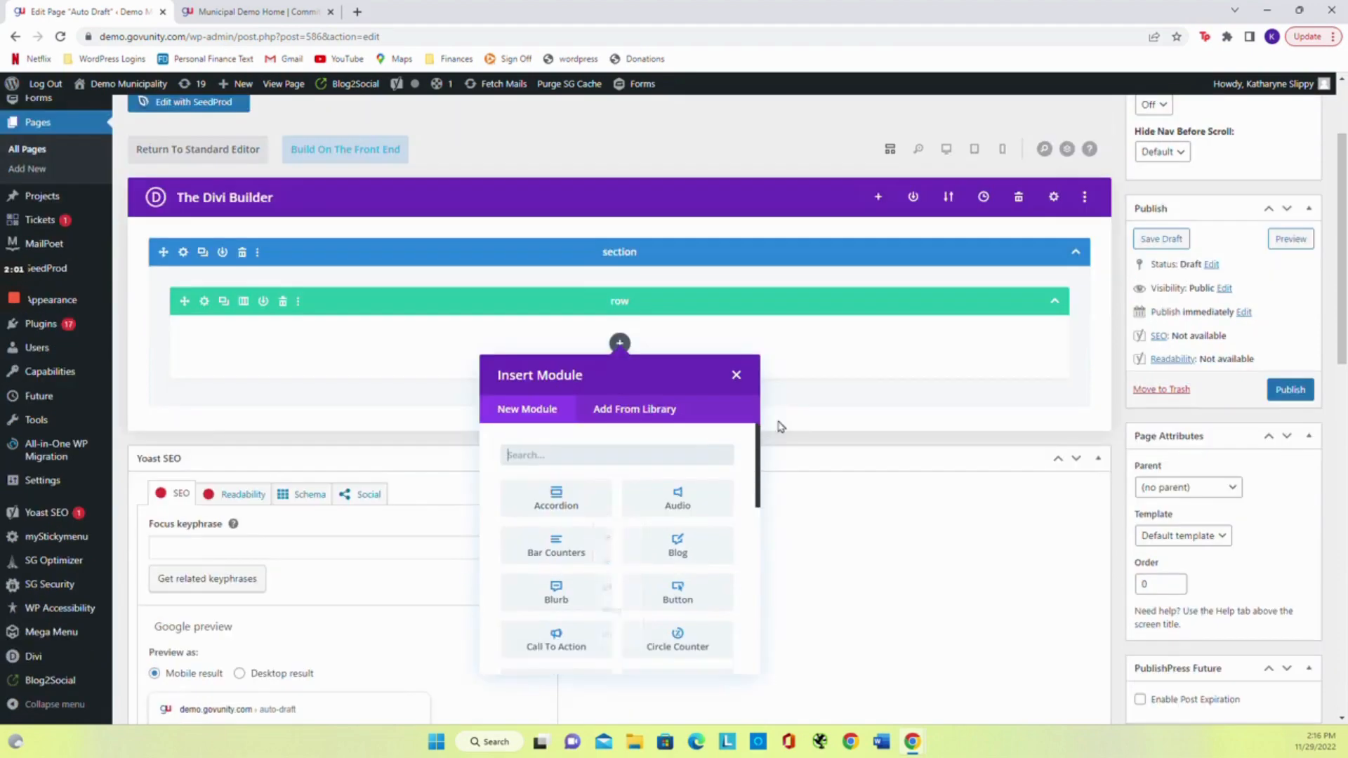
pyautogui.scroll(-3, 779, 427)
pyautogui.scroll(-2, 719, 313)
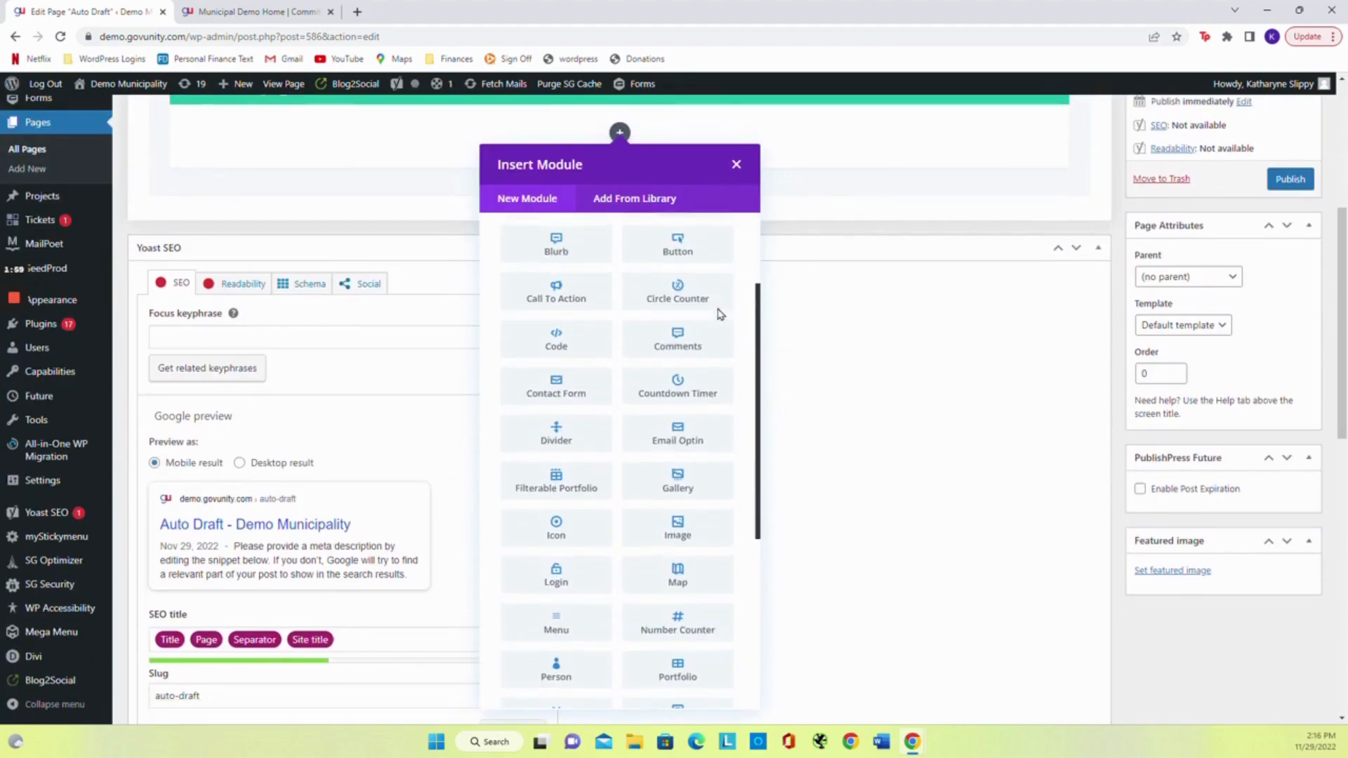
pyautogui.scroll(-5, 737, 330)
pyautogui.scroll(5, 739, 331)
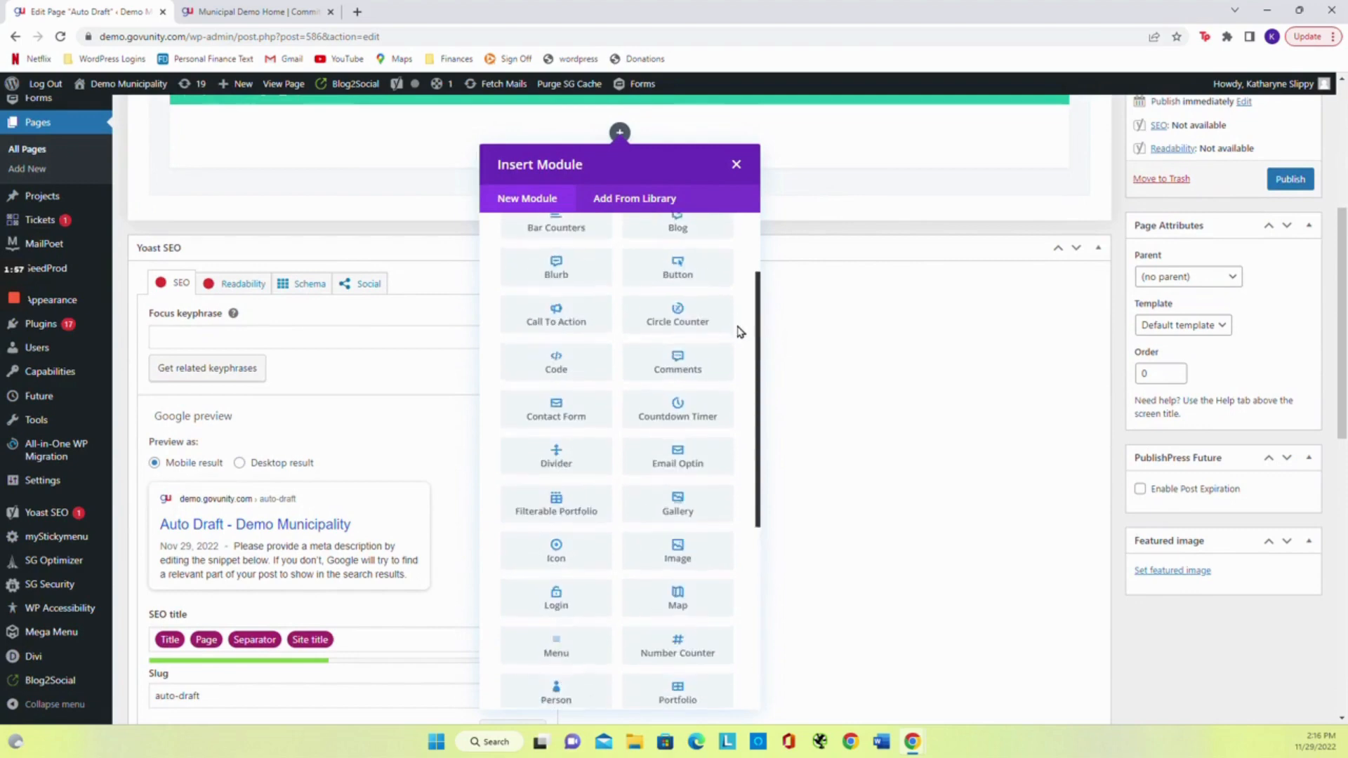
pyautogui.scroll(2, 740, 332)
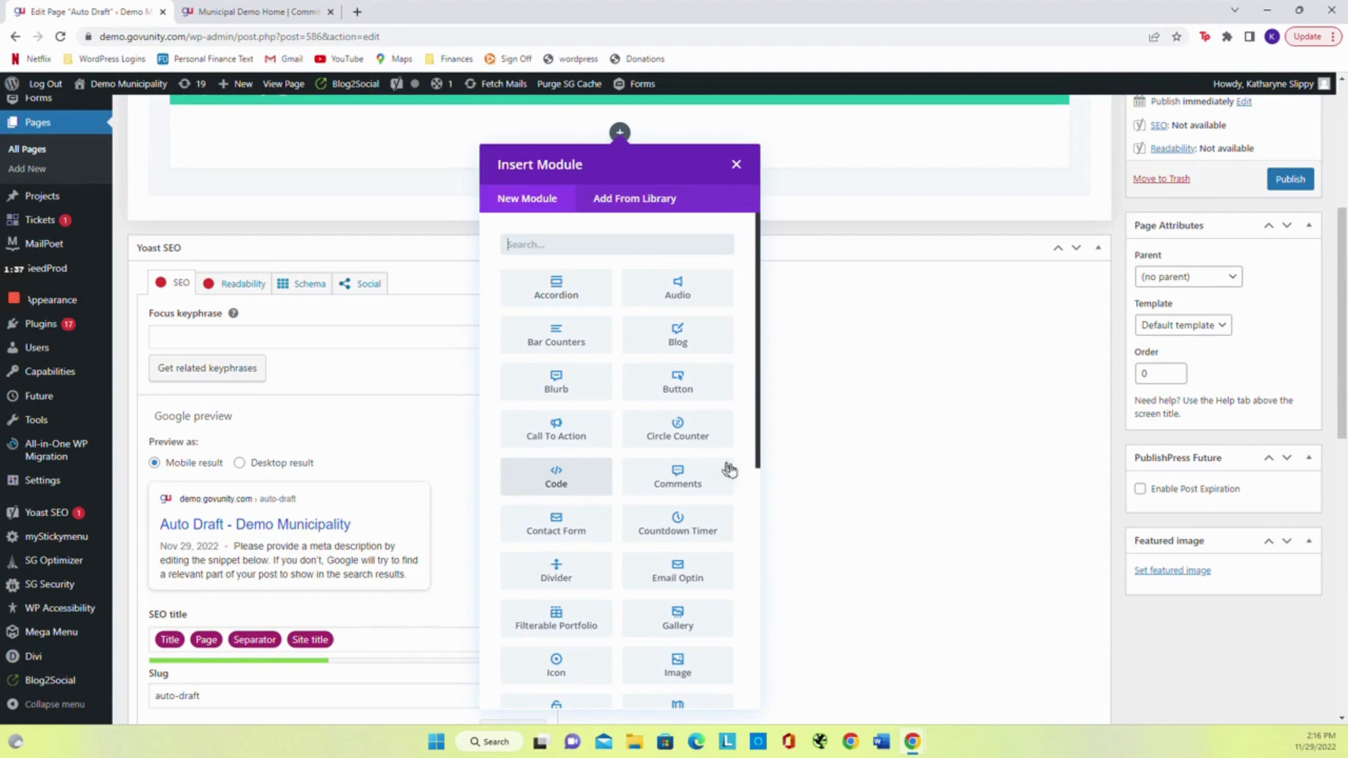
pyautogui.scroll(-1, 762, 479)
pyautogui.scroll(-2, 762, 480)
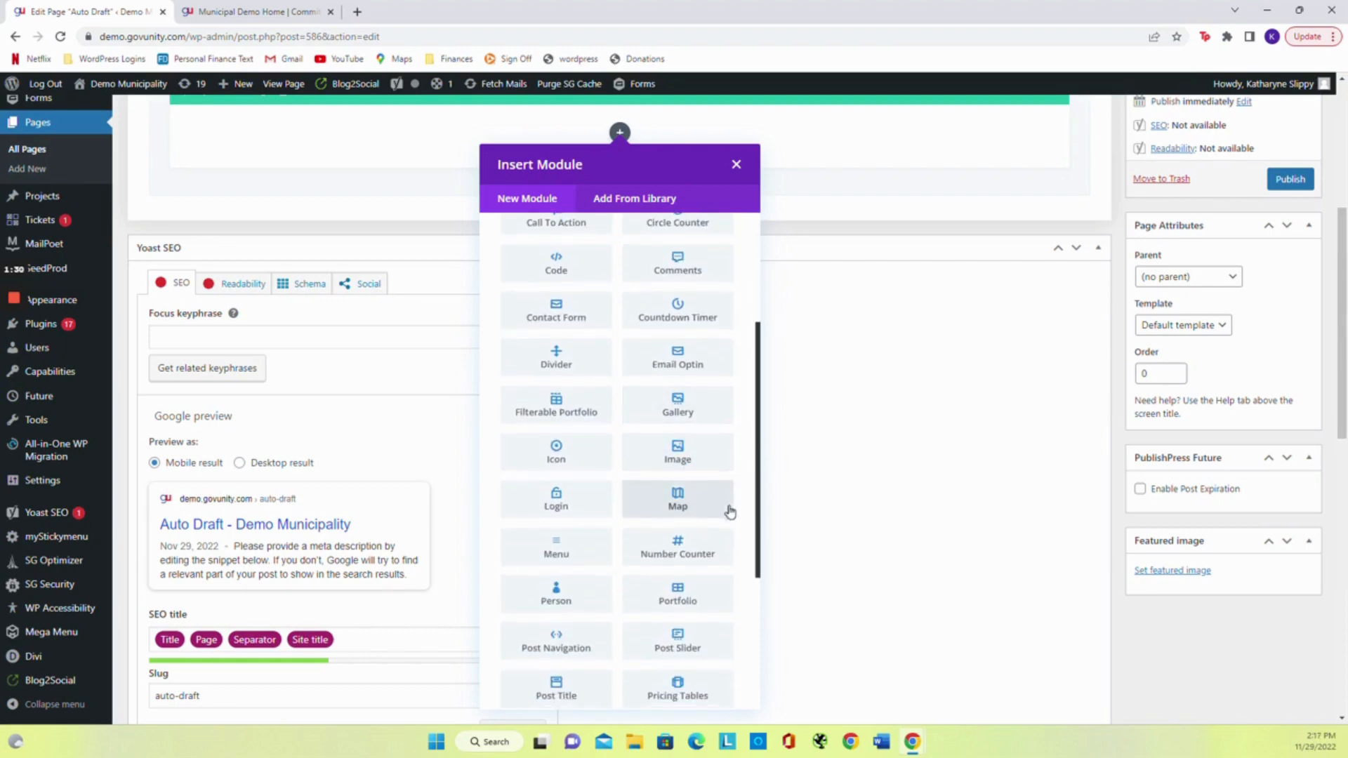
pyautogui.scroll(-4, 731, 511)
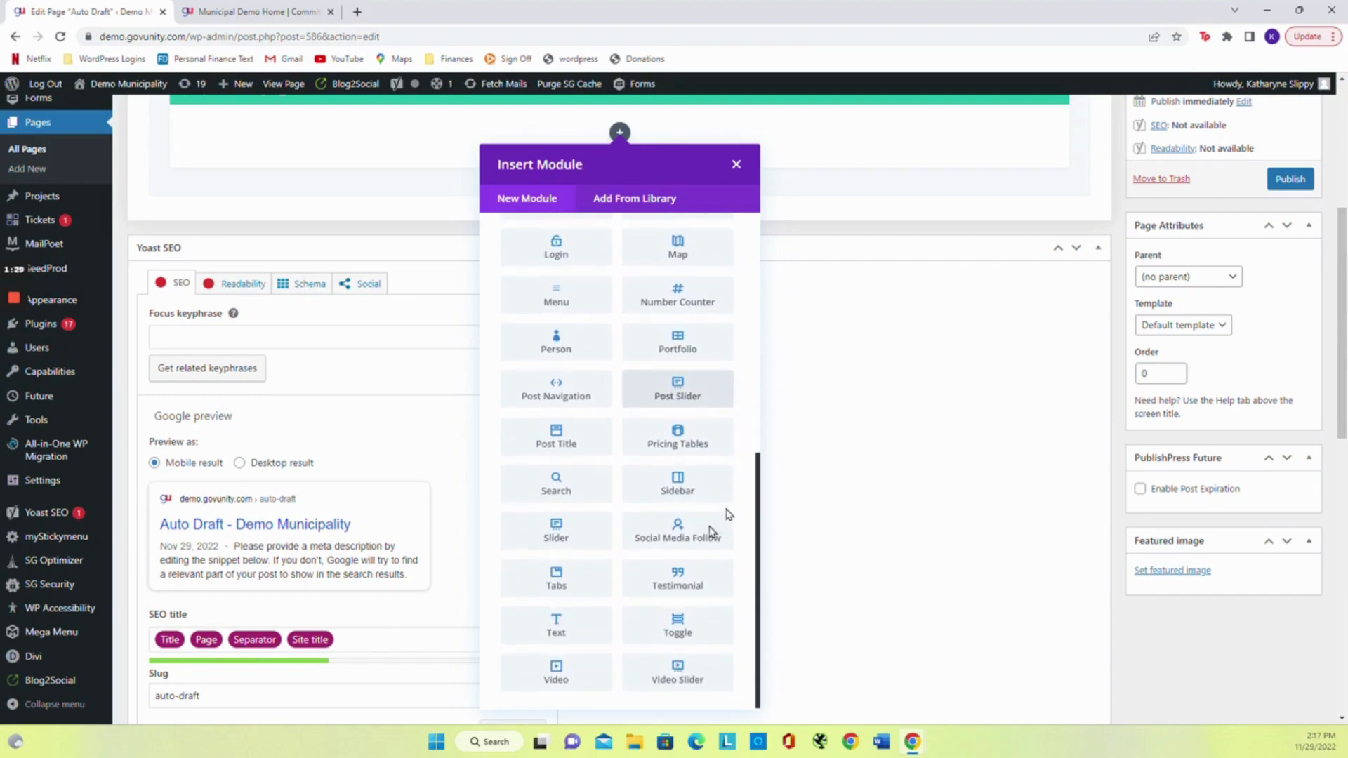
pyautogui.click(544, 626)
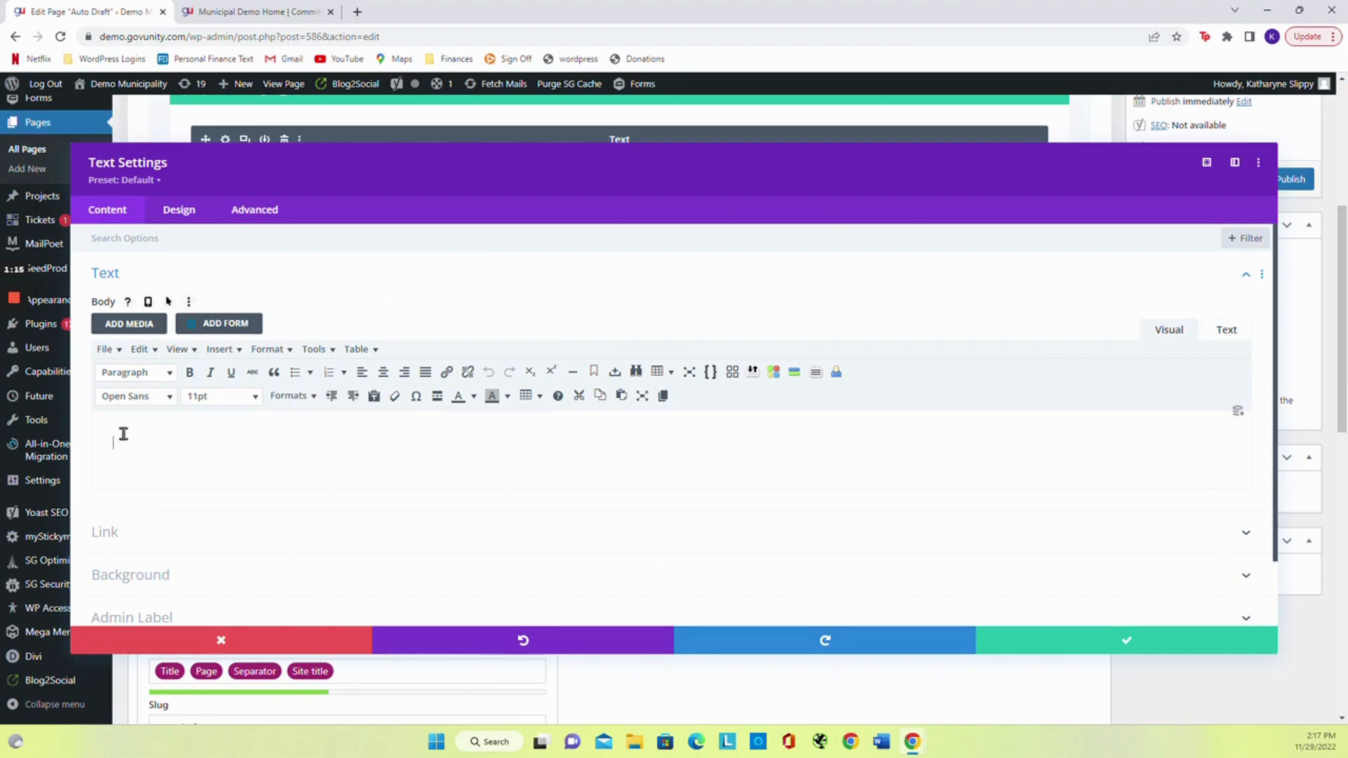
pyautogui.click(1094, 639)
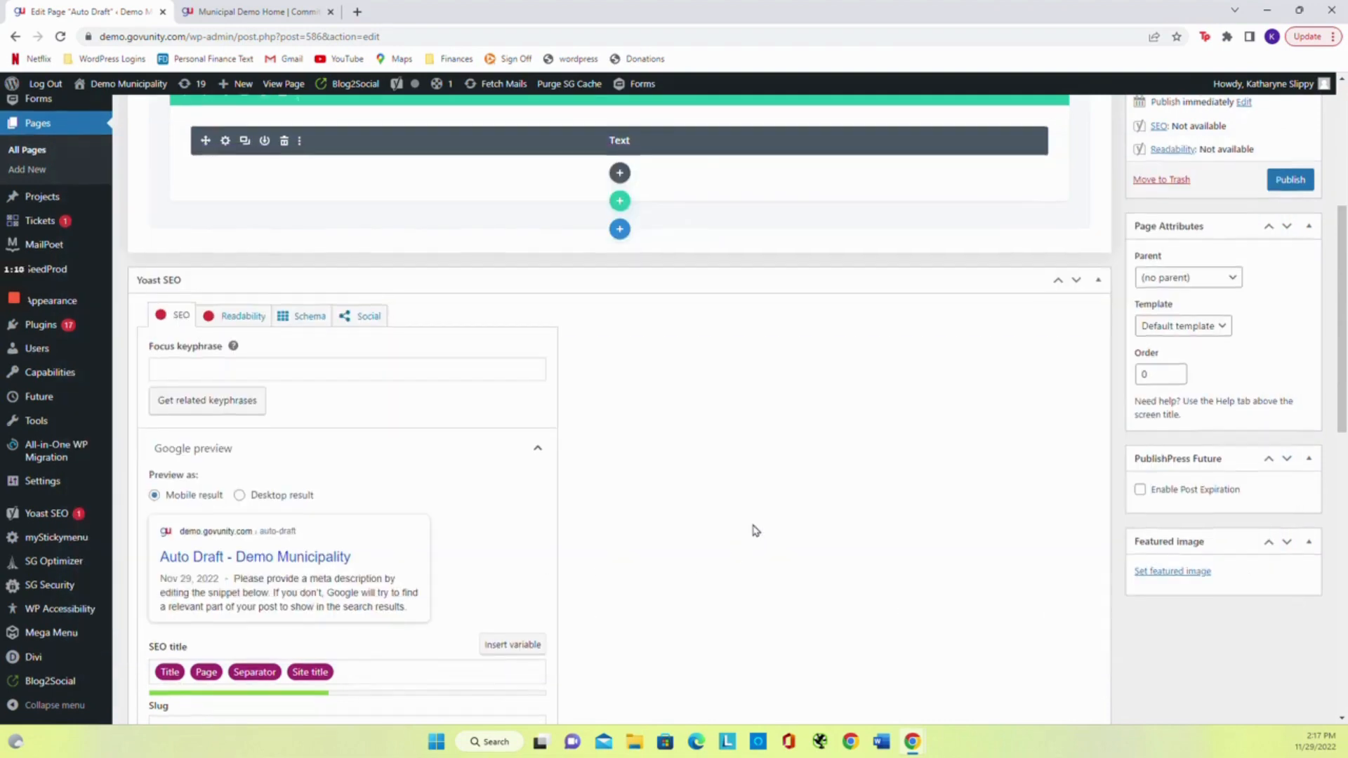
# Add a two-equal-column row below the Text row and insert a default Accordion module in its first column
pyautogui.scroll(4, 756, 530)
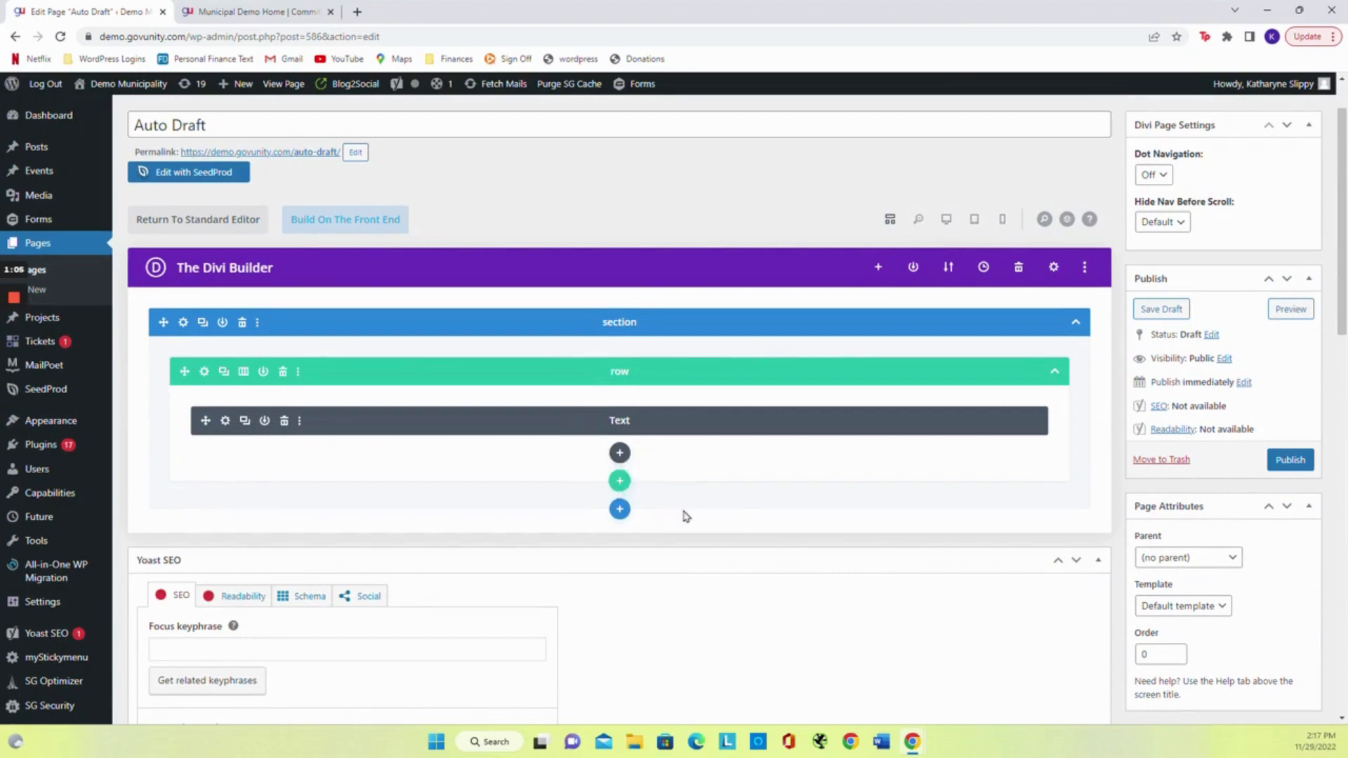
pyautogui.click(619, 483)
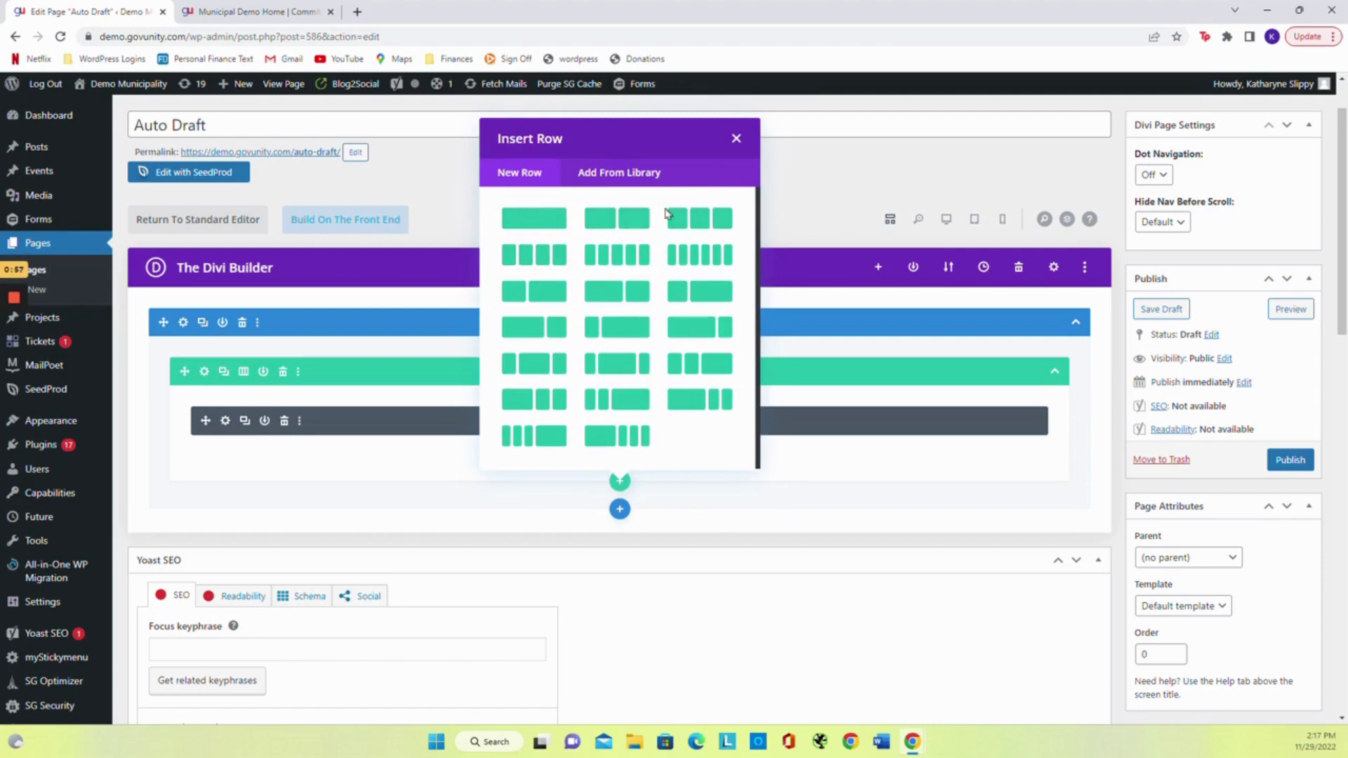
pyautogui.click(617, 219)
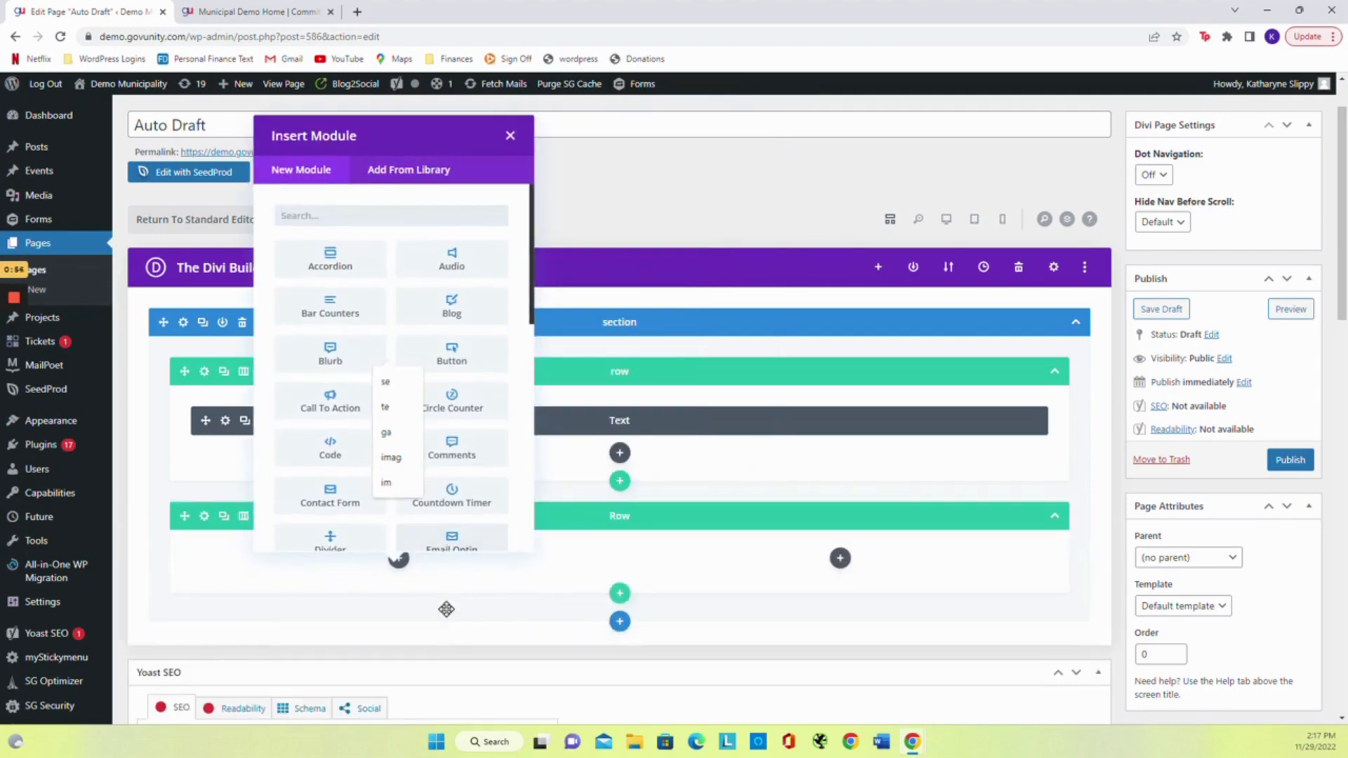
pyautogui.click(365, 265)
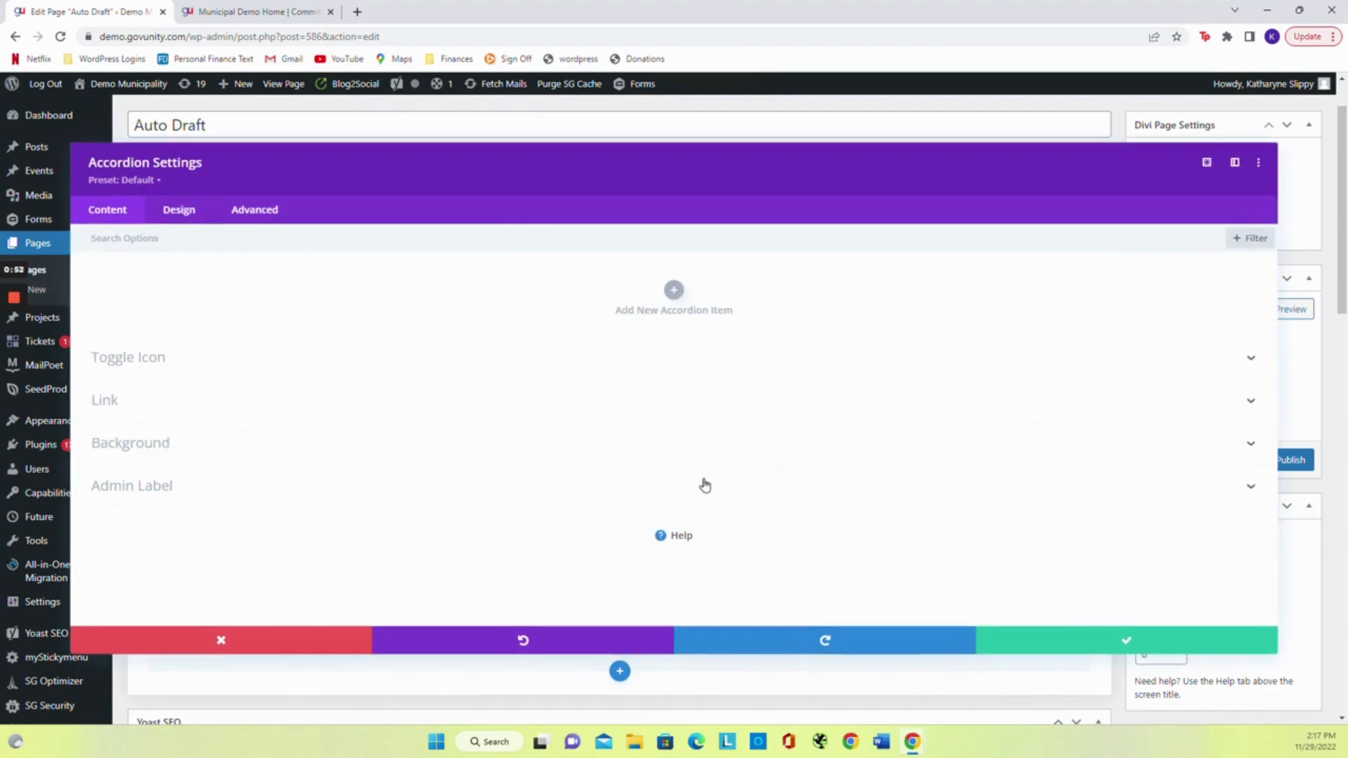
pyautogui.click(1044, 637)
# Add a Specialty section below the existing section, using the layout with one full-height column left of an equally wide row area
pyautogui.scroll(-2, 631, 632)
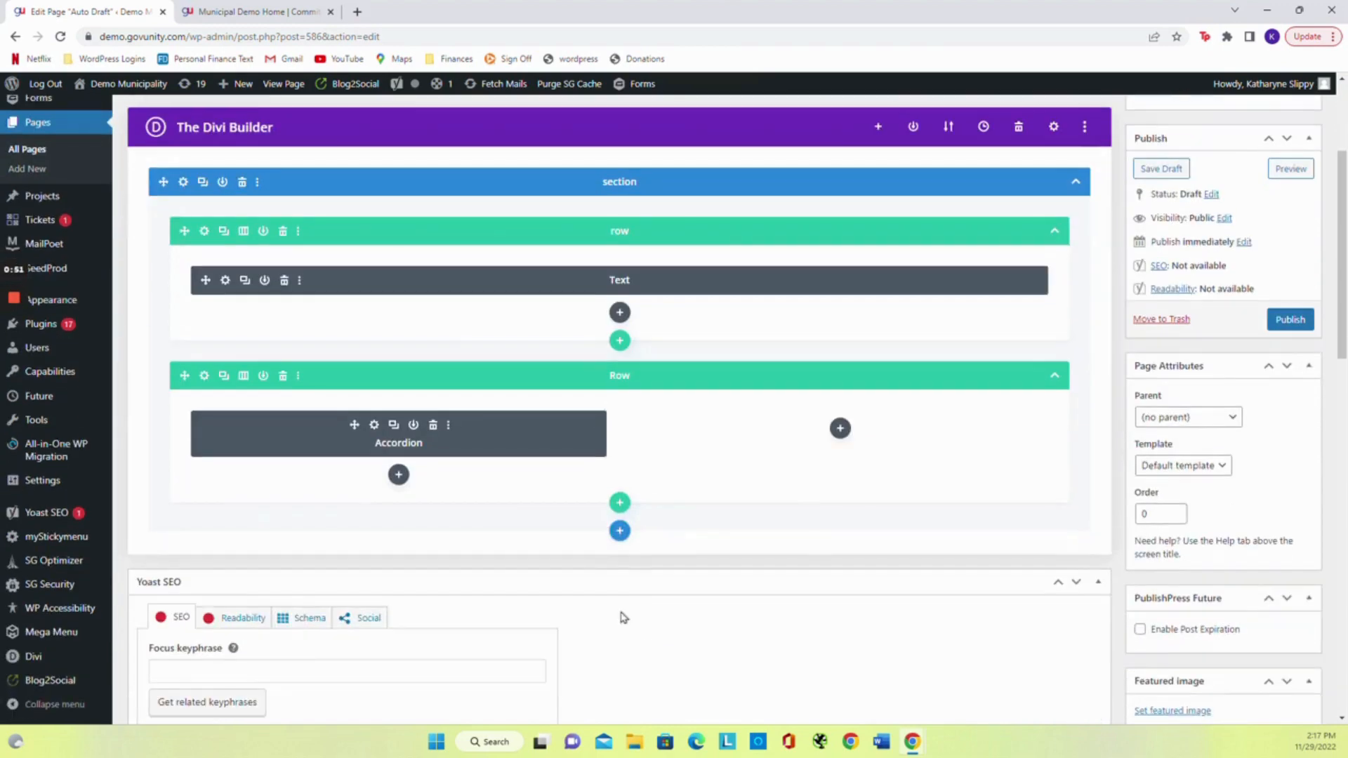
pyautogui.click(619, 531)
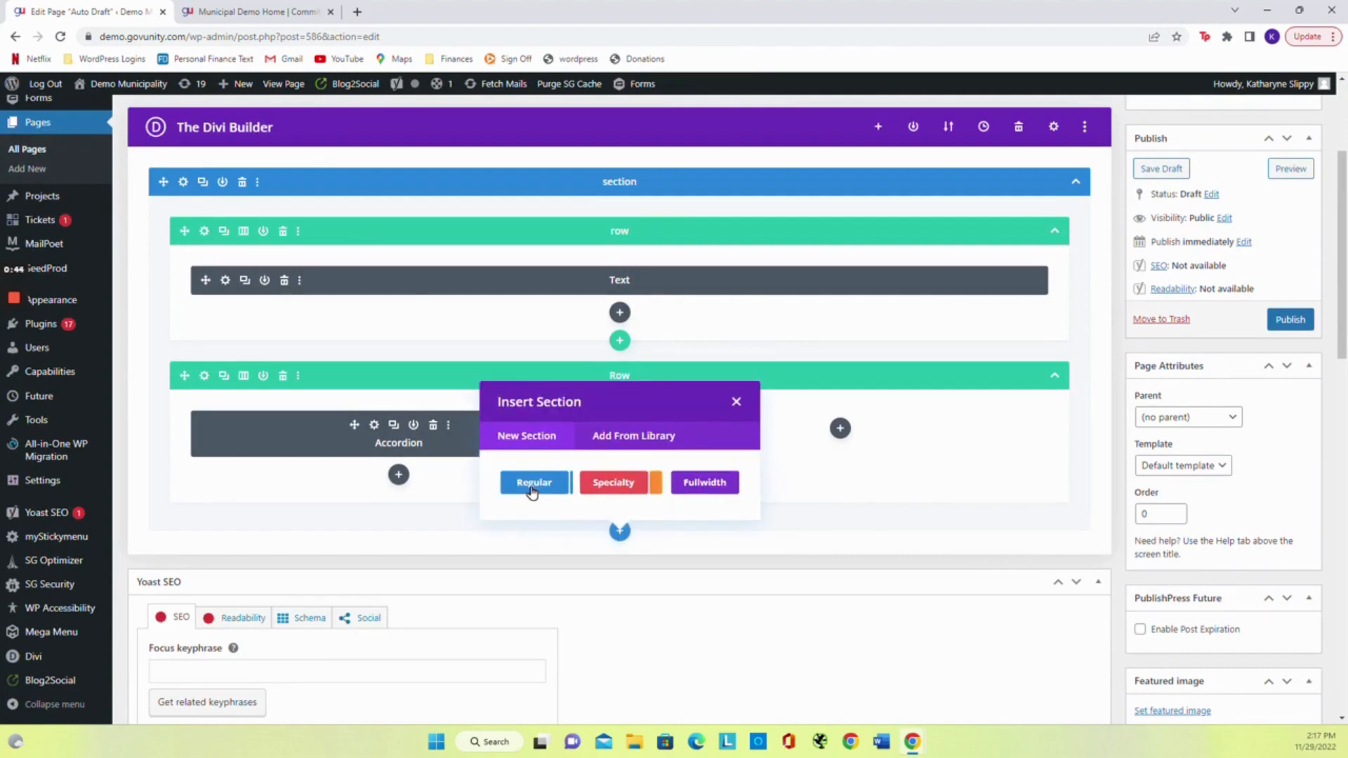
pyautogui.click(638, 489)
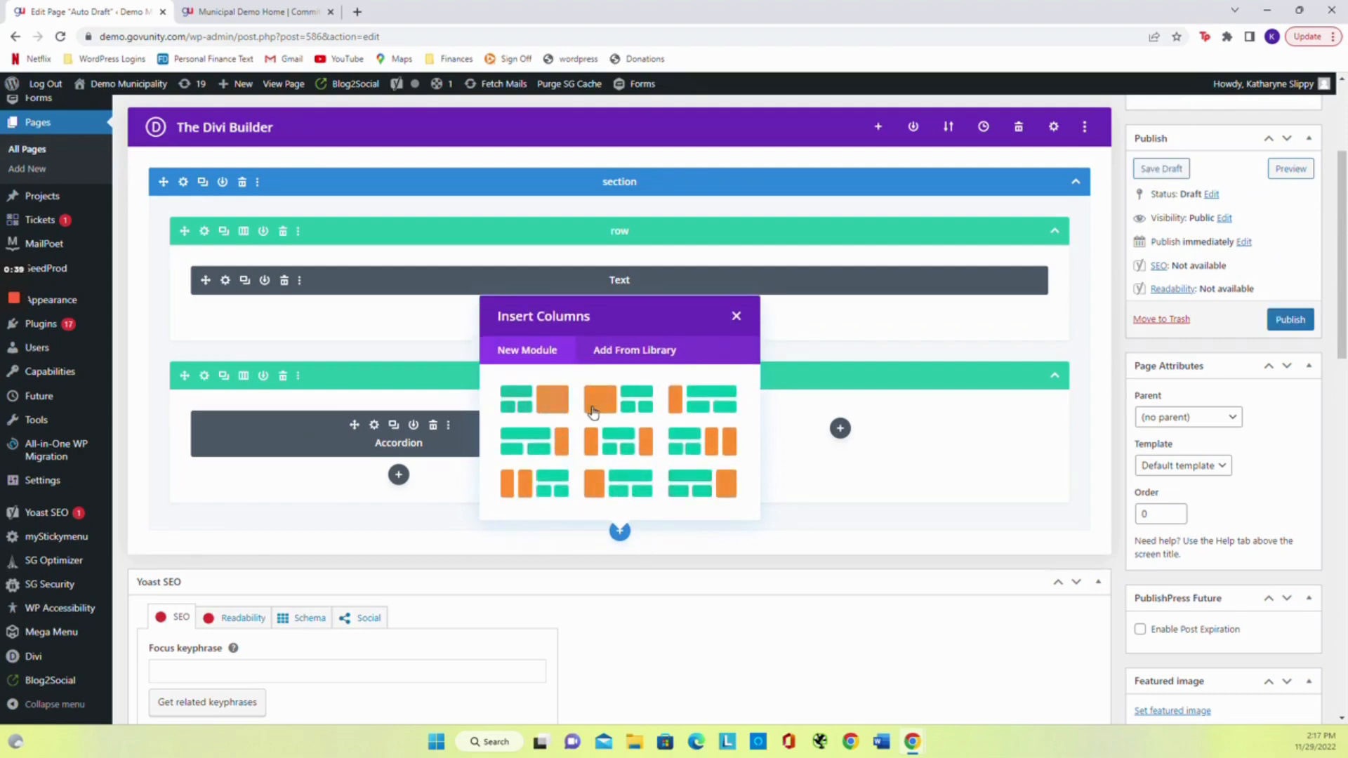
pyautogui.click(596, 409)
# Insert a single-column row in the right half of the Specialty section and dismiss the module selection without adding one
pyautogui.scroll(-2, 619, 532)
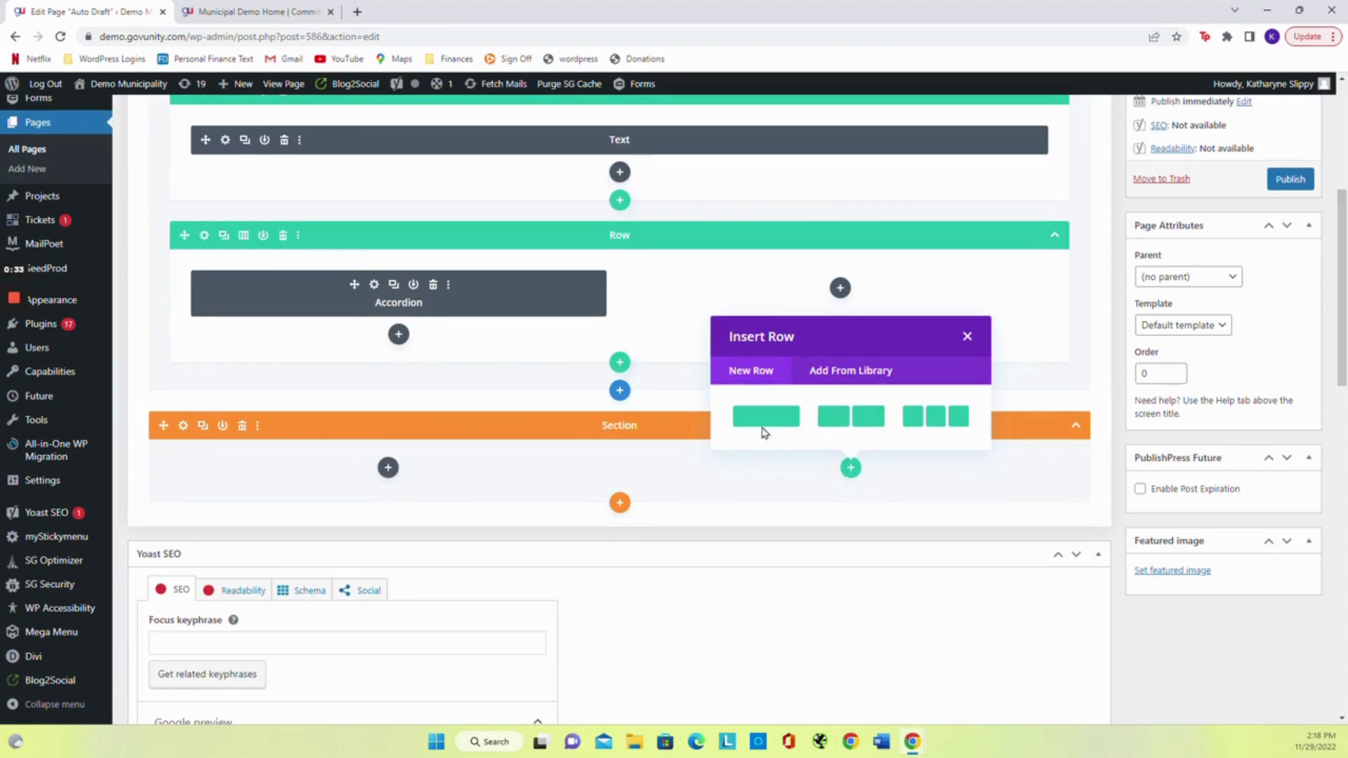
pyautogui.click(786, 438)
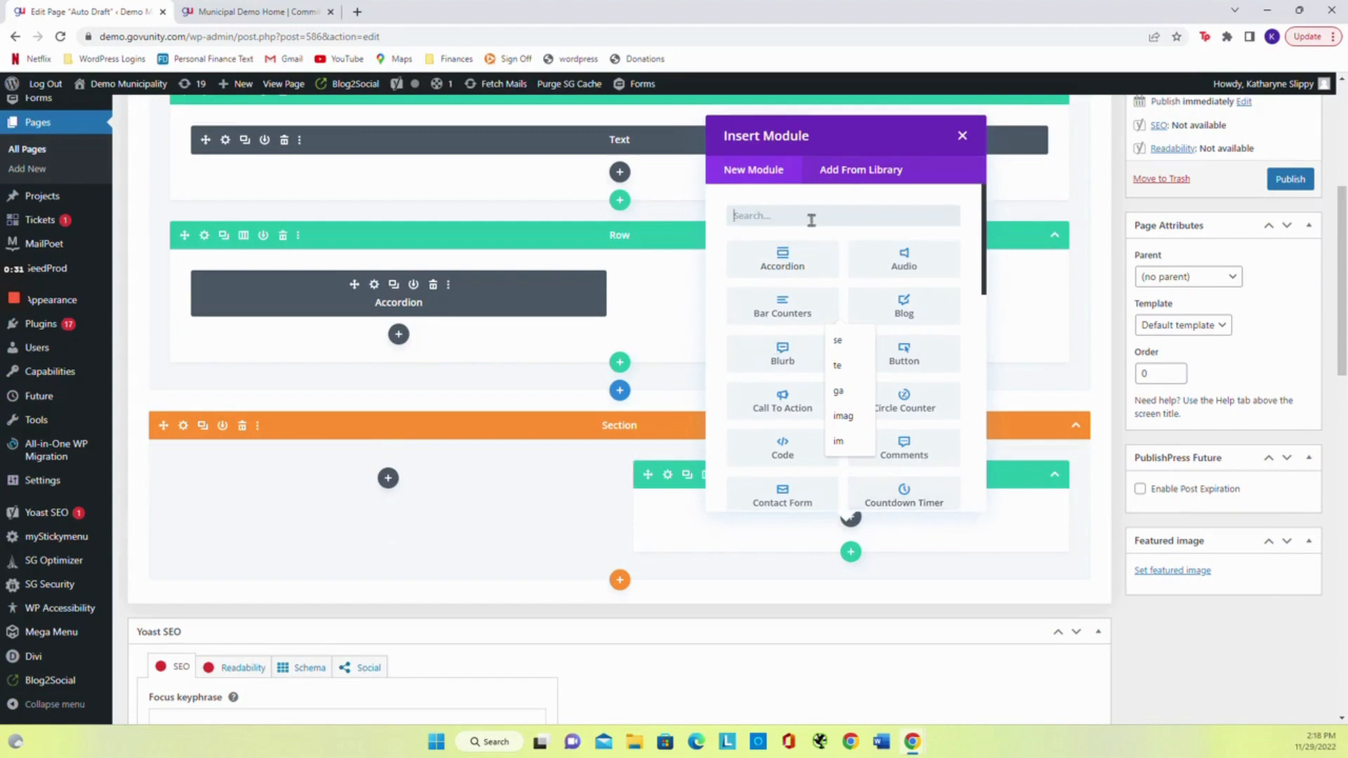
pyautogui.click(963, 135)
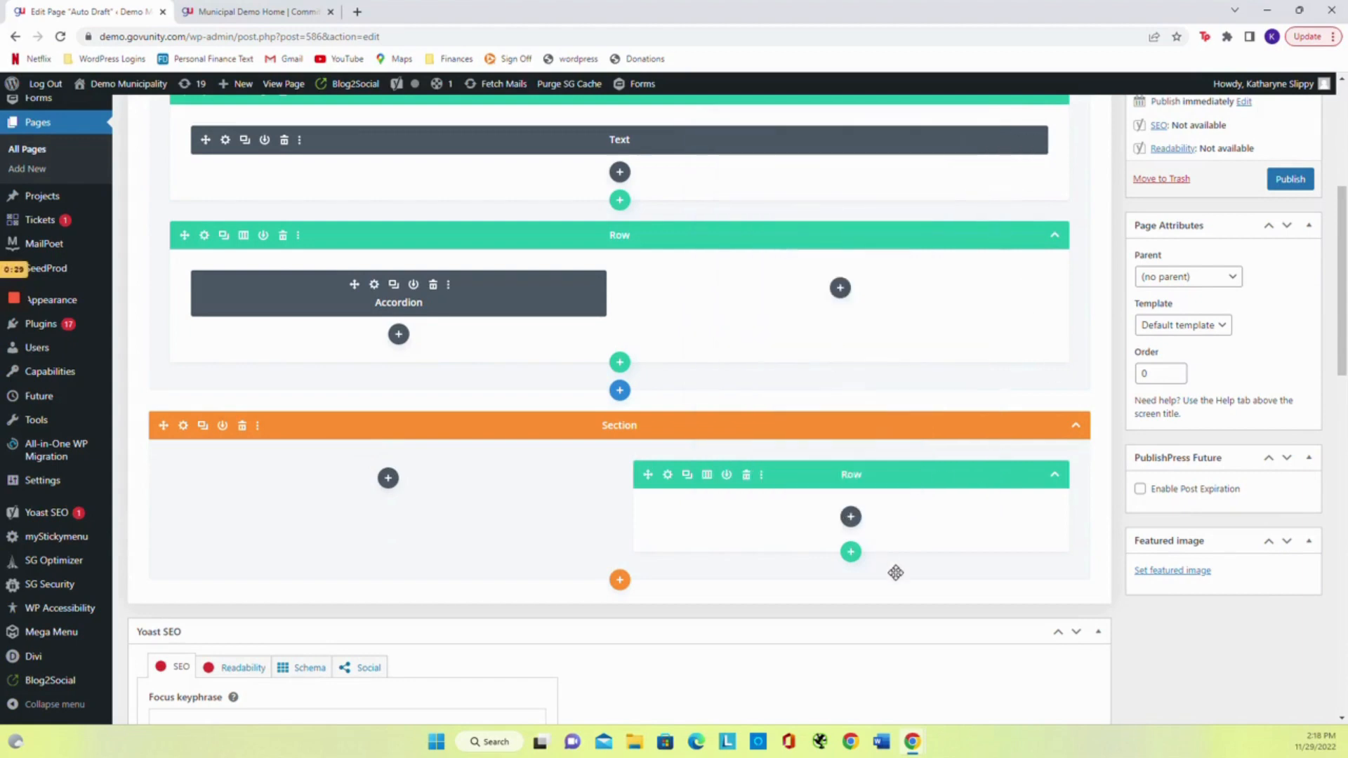
# Set the page's publication date to November 30, 2022 instead of publishing immediately
pyautogui.scroll(4, 898, 583)
pyautogui.scroll(-4, 900, 586)
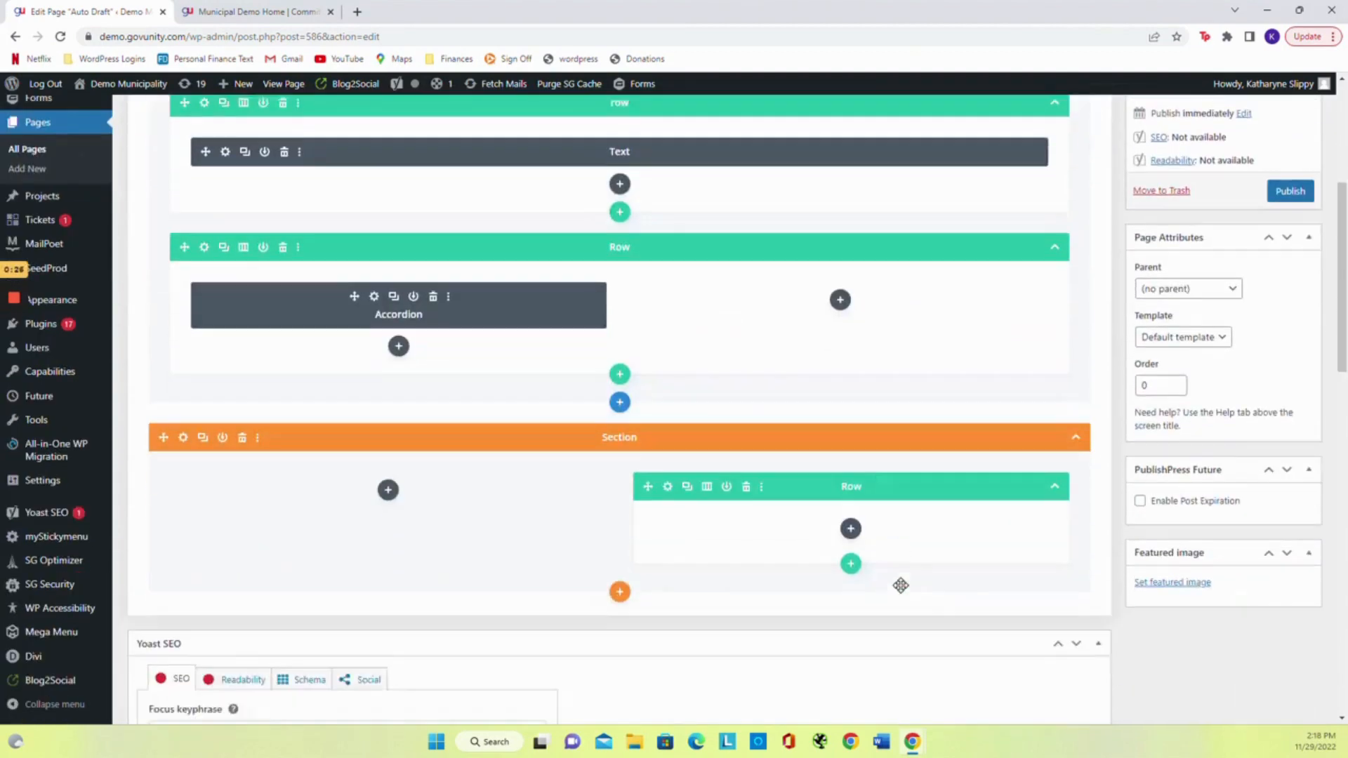
pyautogui.scroll(-2, 901, 585)
pyautogui.scroll(6, 901, 585)
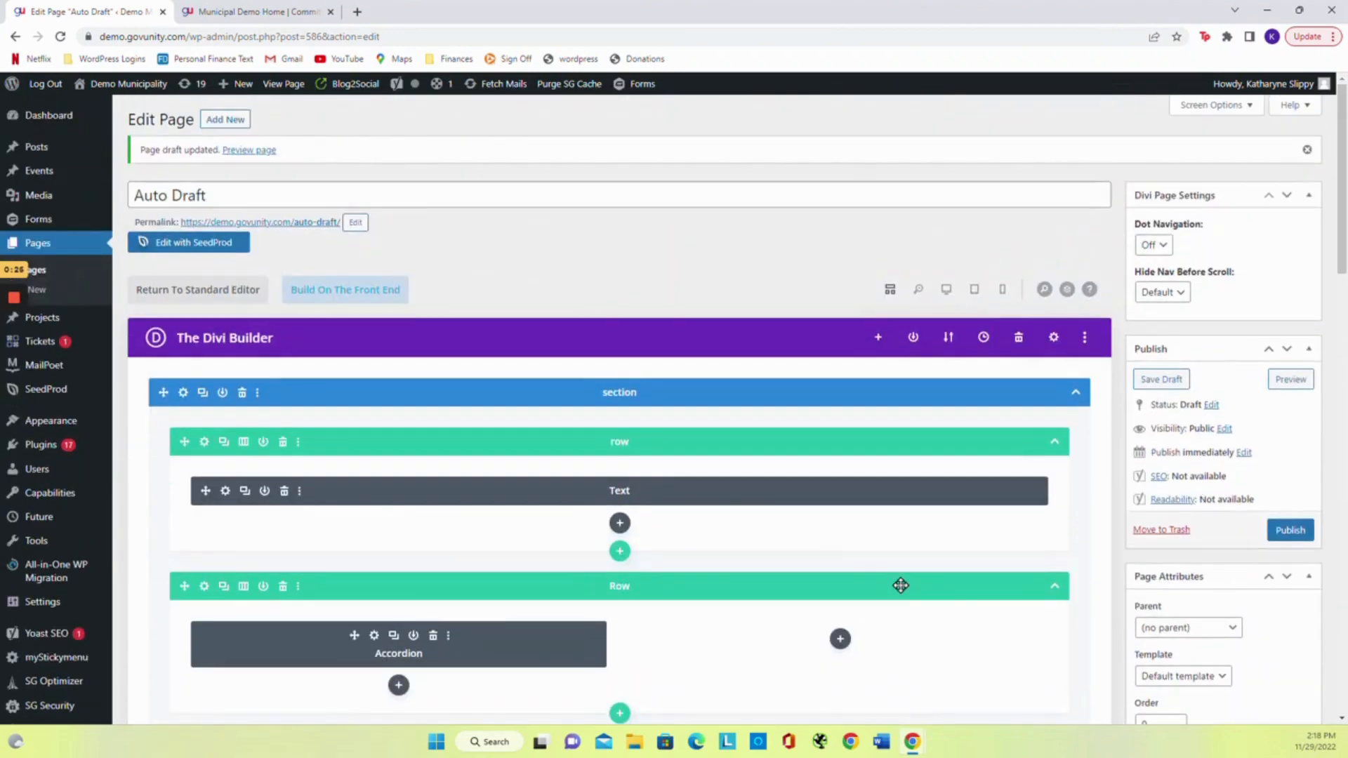
pyautogui.scroll(-2, 900, 585)
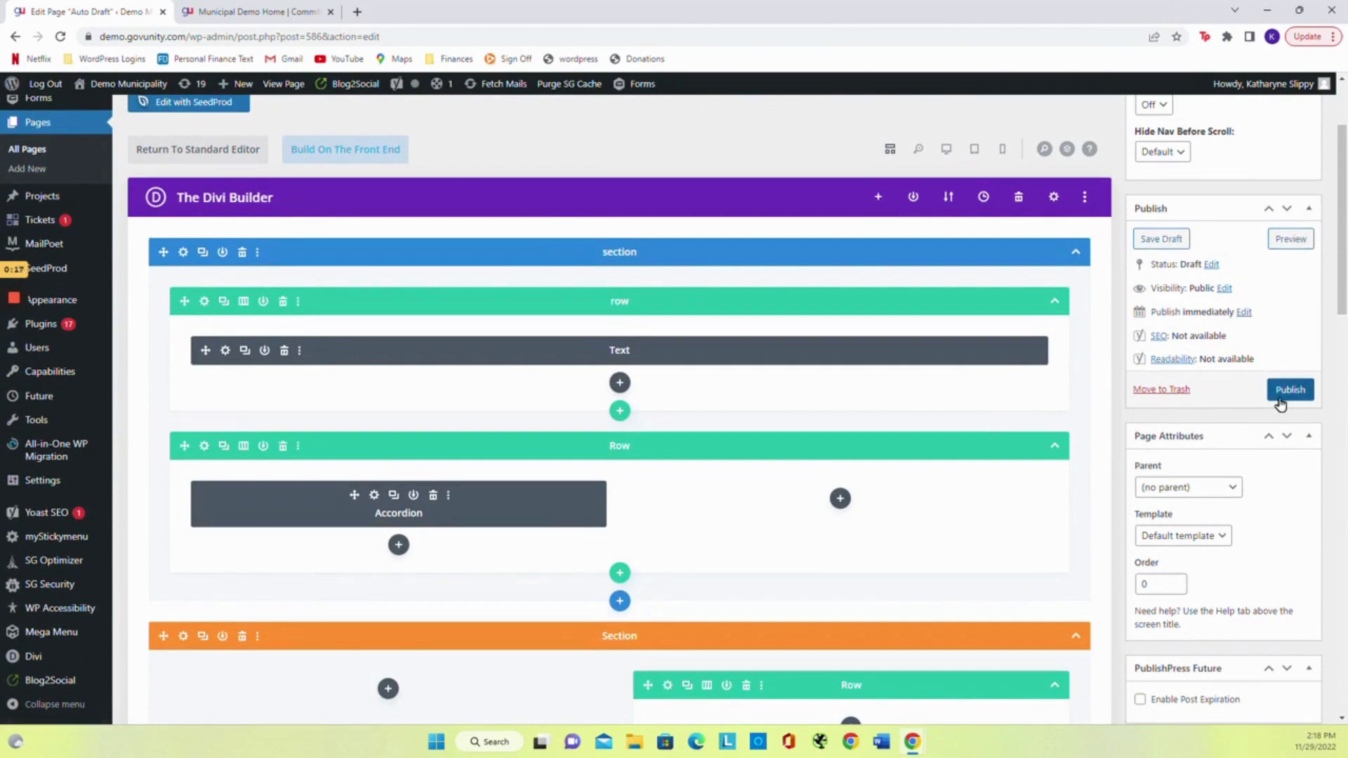
pyautogui.click(1243, 313)
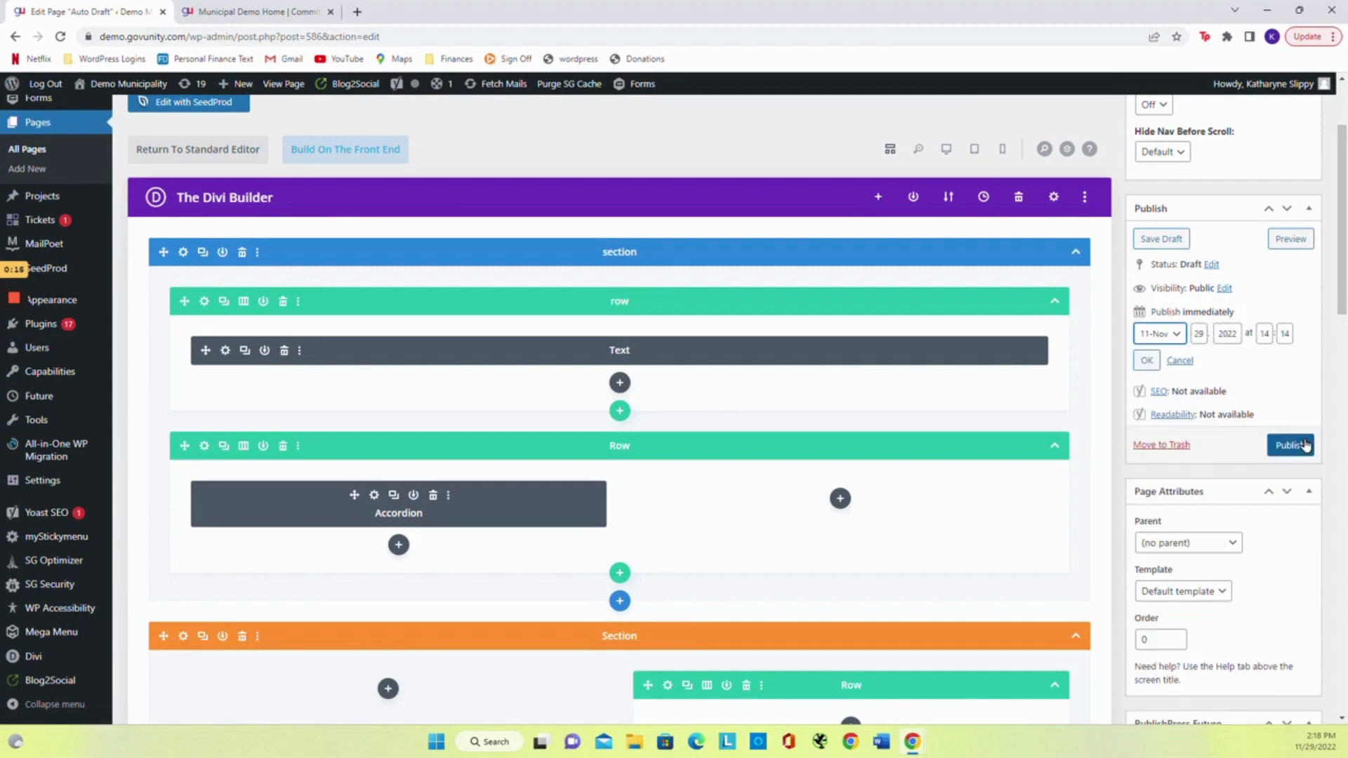
pyautogui.doubleClick(1200, 334)
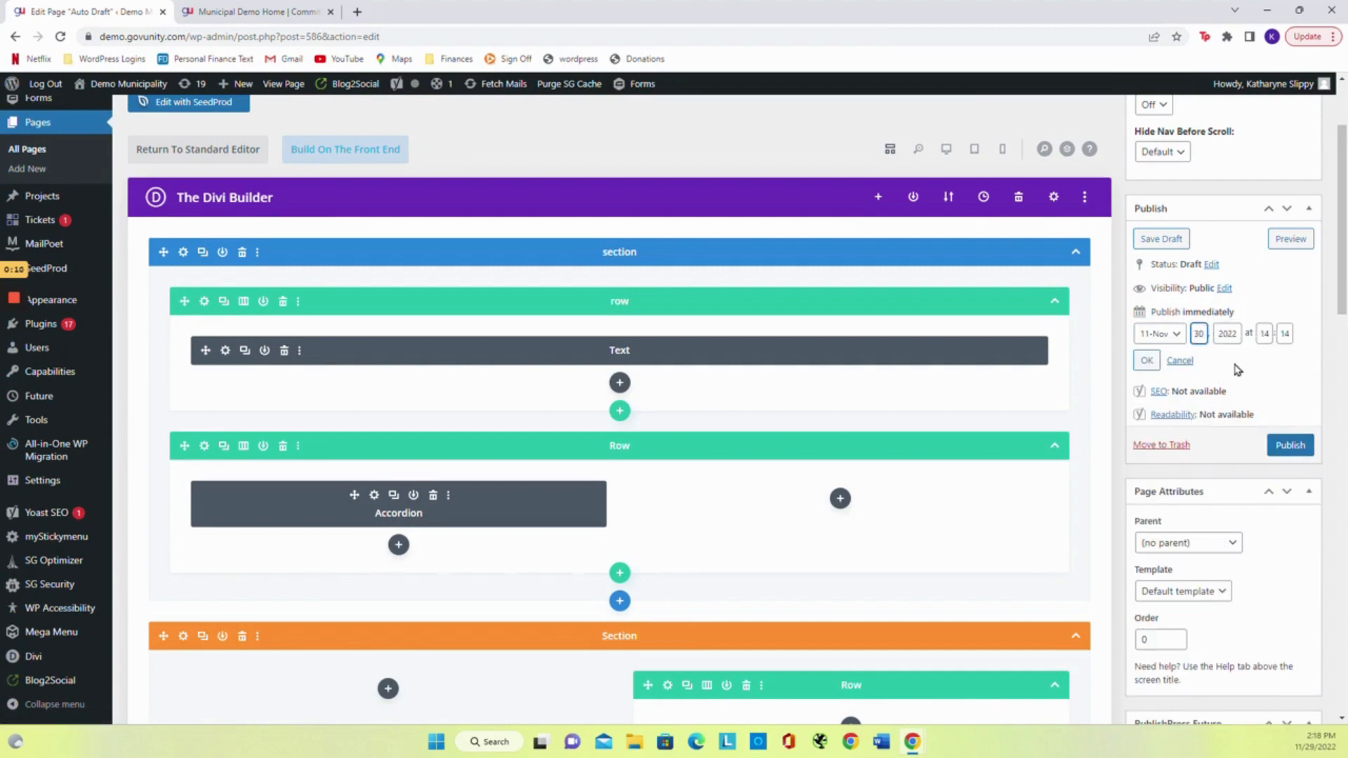
pyautogui.click(1146, 361)
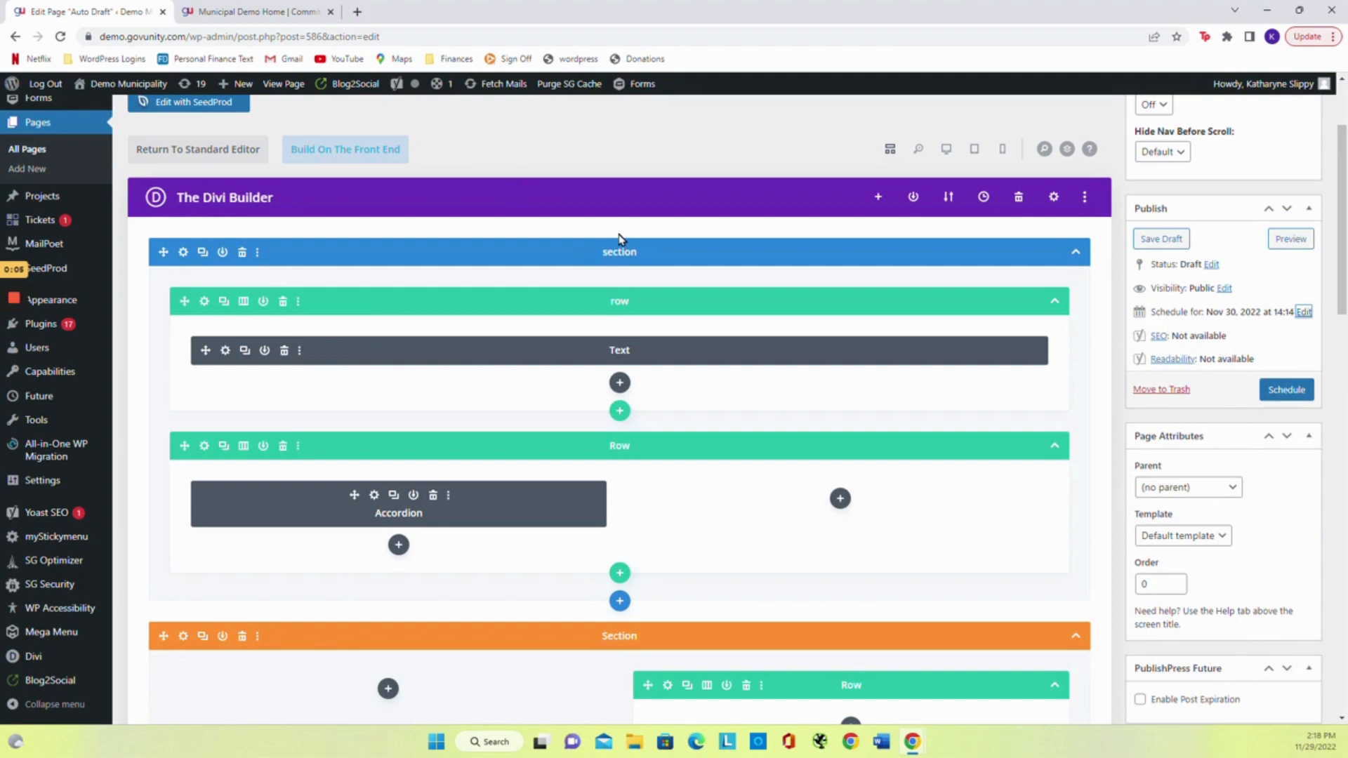
pyautogui.moveTo(13, 385)
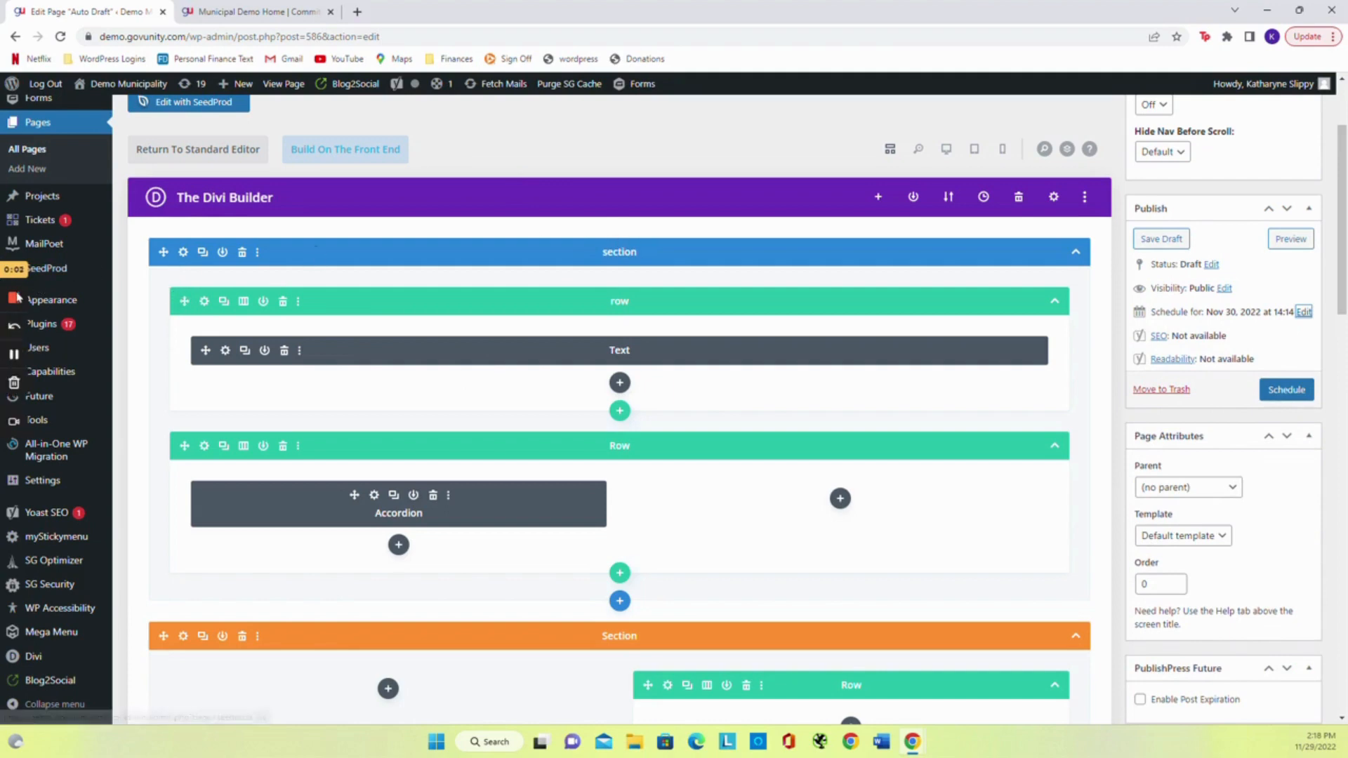